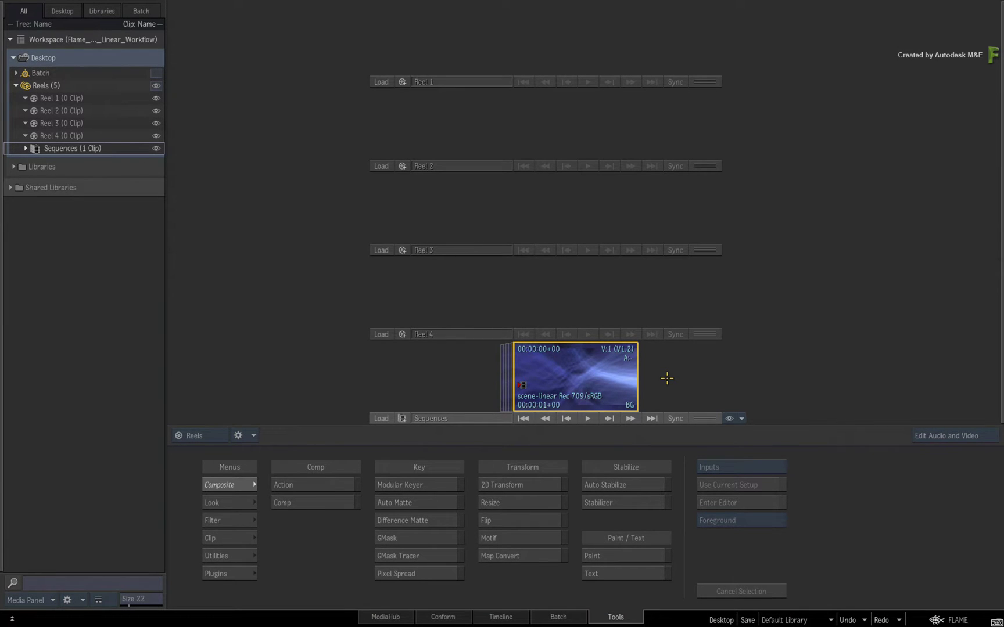
Step: Review the project's Colour Management settings in the preferences
{"action": "key", "text": "ctrl+p"}
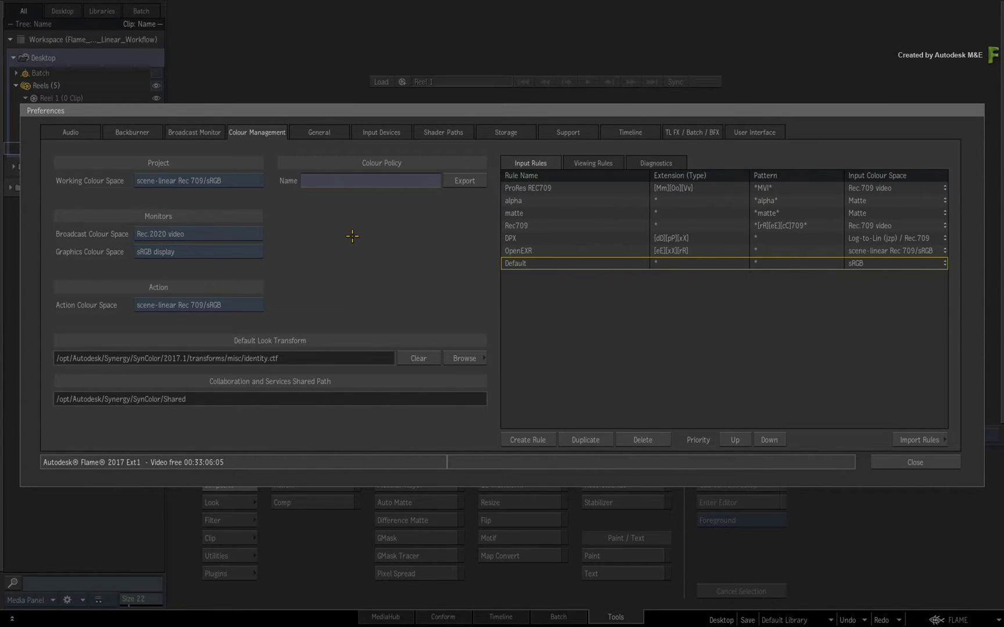
{"action": "left_click", "coordinate": [899, 463]}
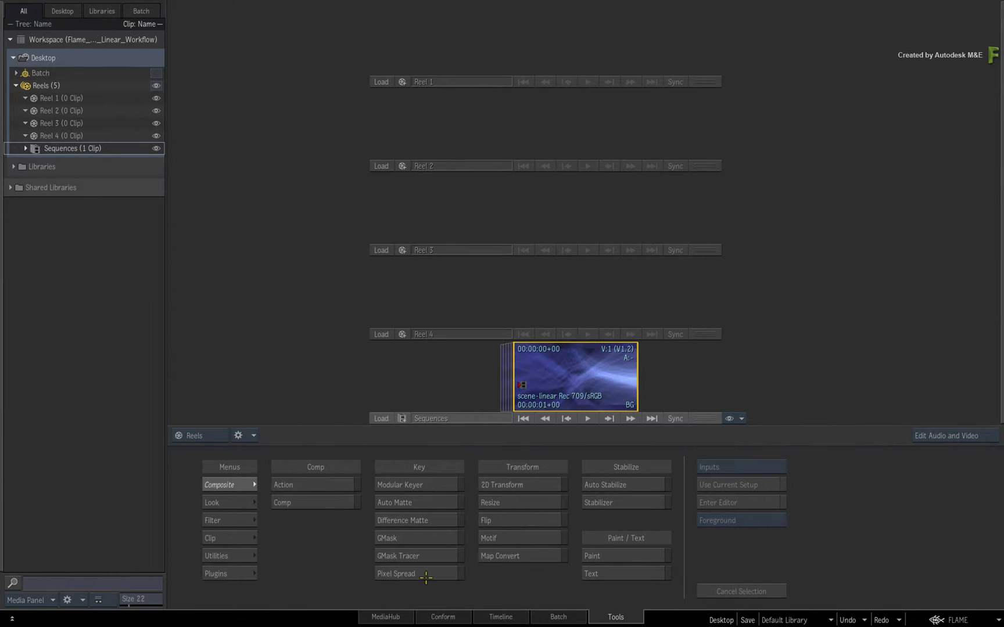
Step: Browse the MediaHub to the bookmarked folder /mnt/StorageMedia/Exercises/Multi-Channel_Media/ and select the Toy-Space-Man_V010 clip
{"action": "left_click", "coordinate": [400, 616]}
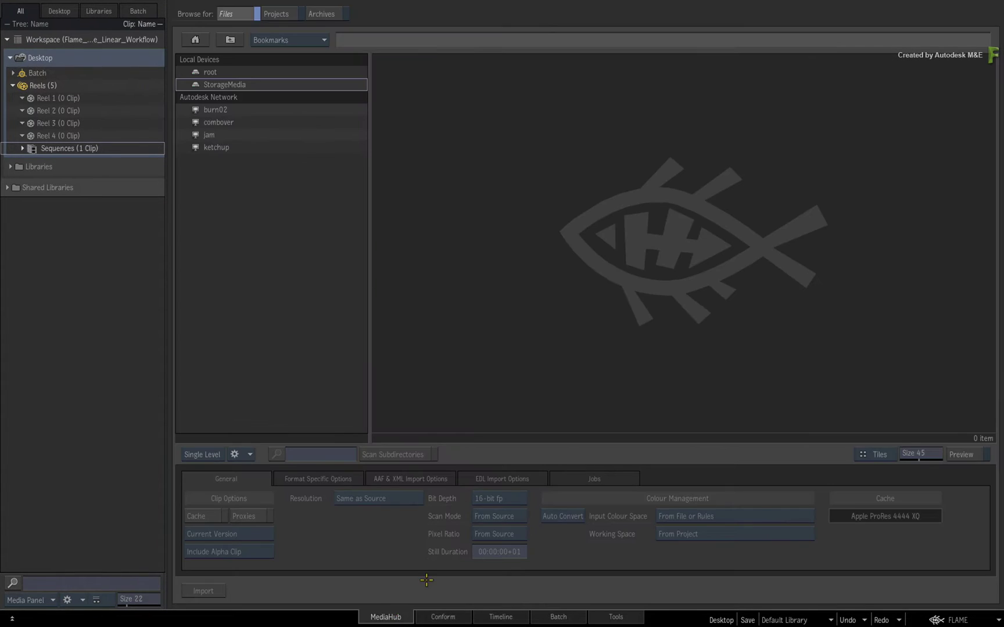
{"action": "left_click", "coordinate": [323, 39]}
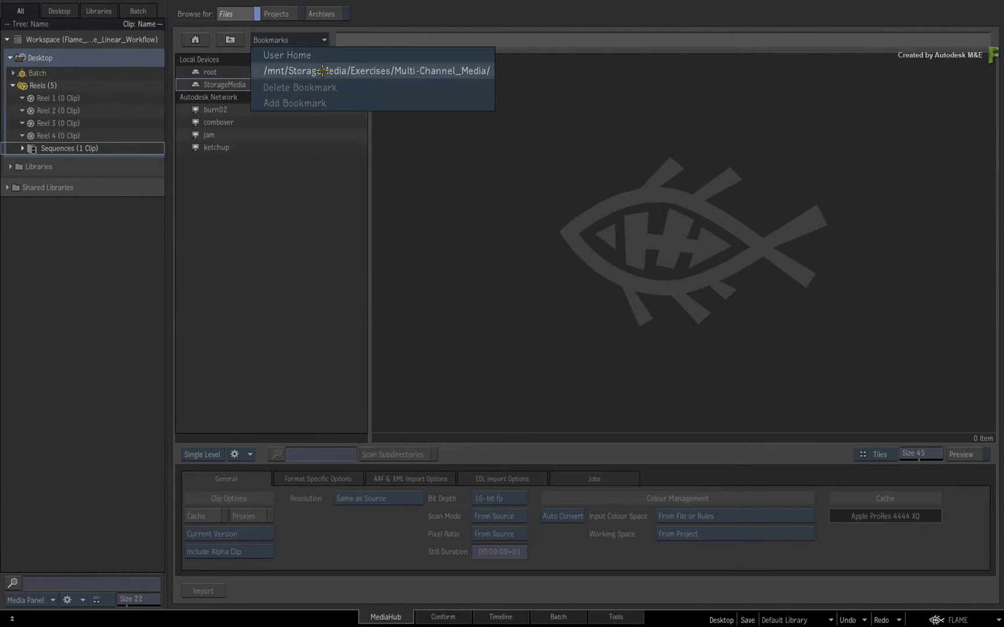
{"action": "left_click", "coordinate": [326, 69]}
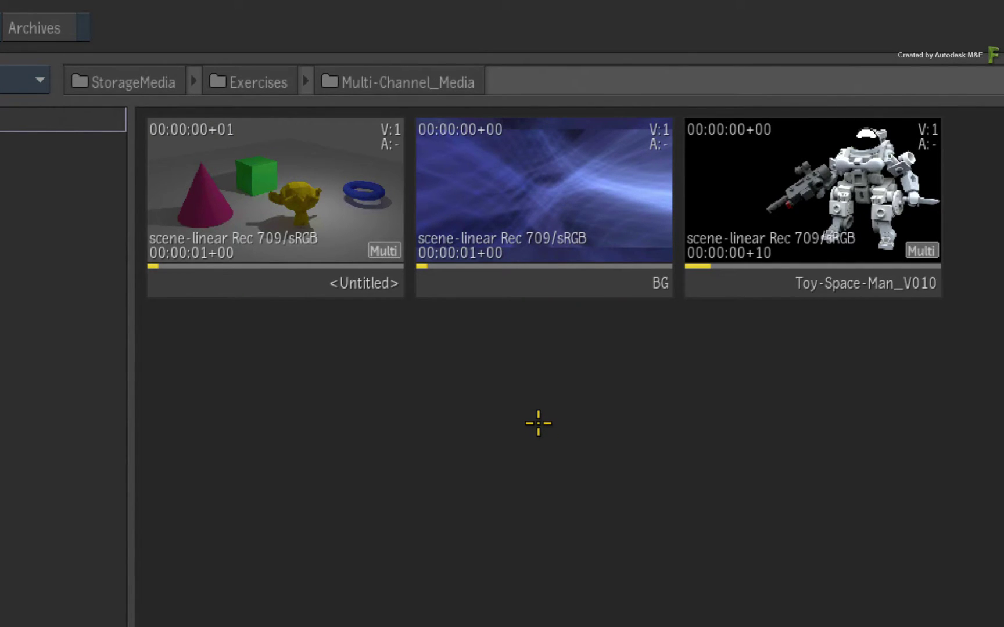
{"action": "left_click", "coordinate": [588, 170]}
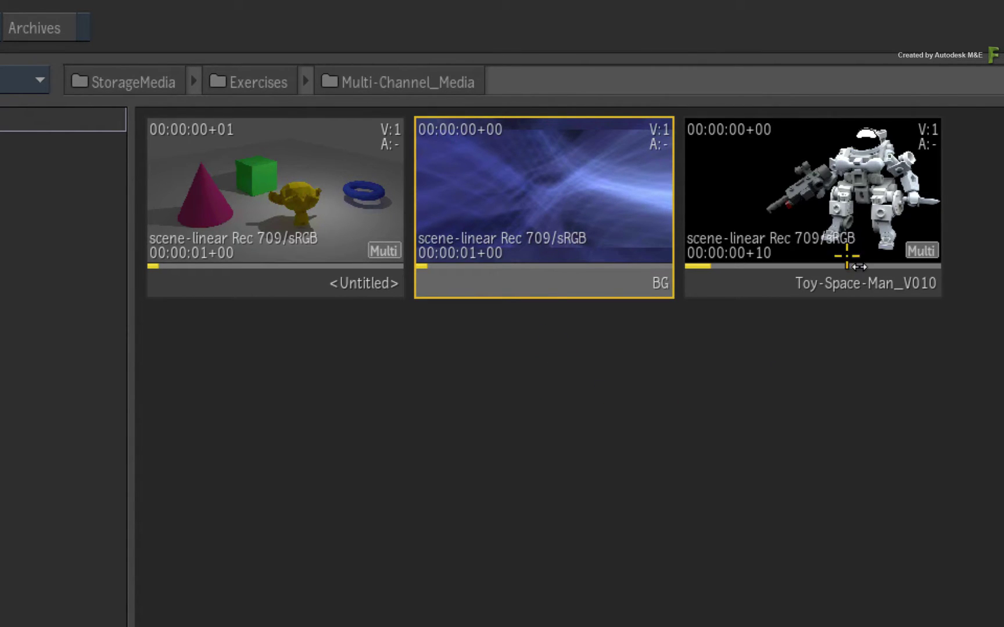
{"action": "left_click", "coordinate": [754, 173]}
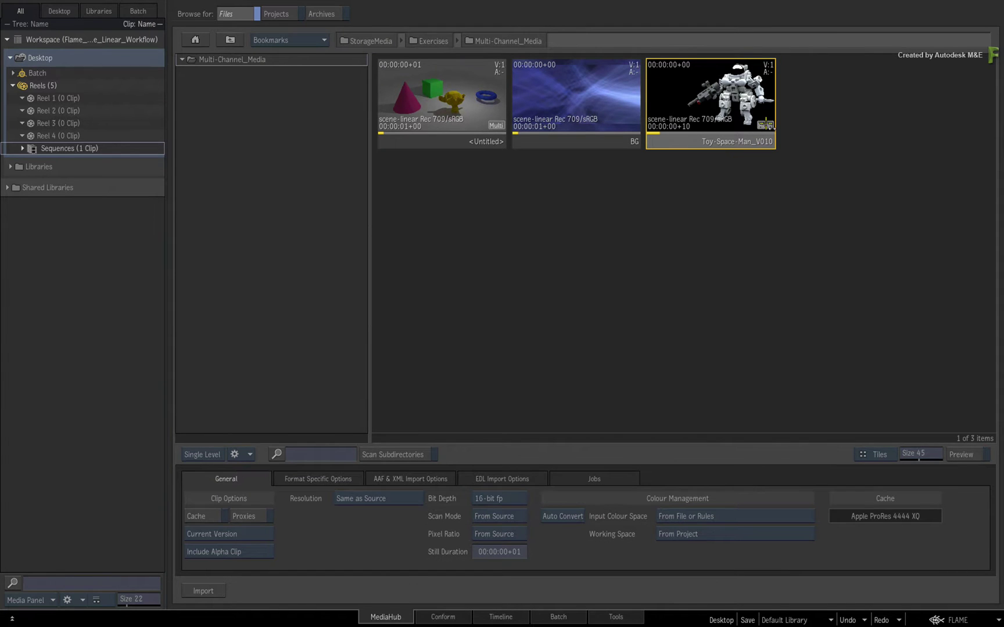
Step: Expand the multi-channel Toy-Space-Man_V010 clip and examine its individual channels from ABGR through to shadow
{"action": "left_click", "coordinate": [764, 125]}
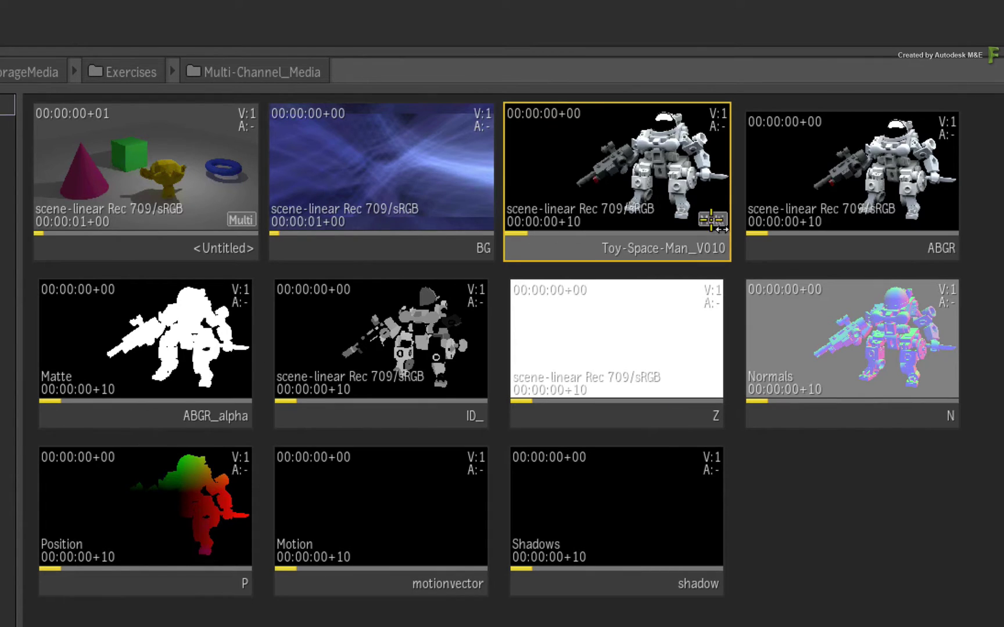
{"action": "left_click", "coordinate": [842, 160]}
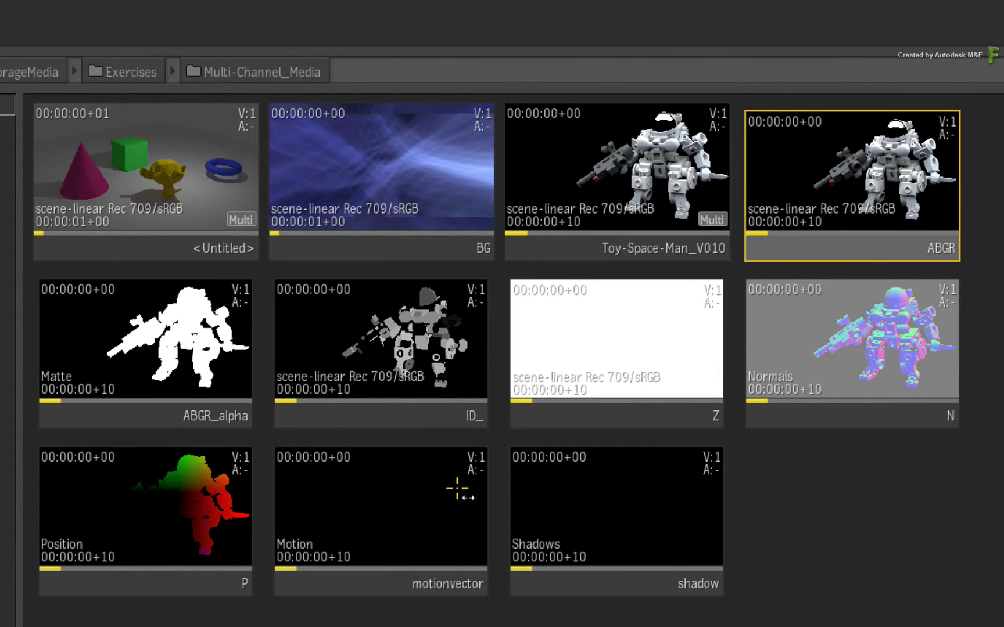
{"action": "left_click", "coordinate": [147, 323]}
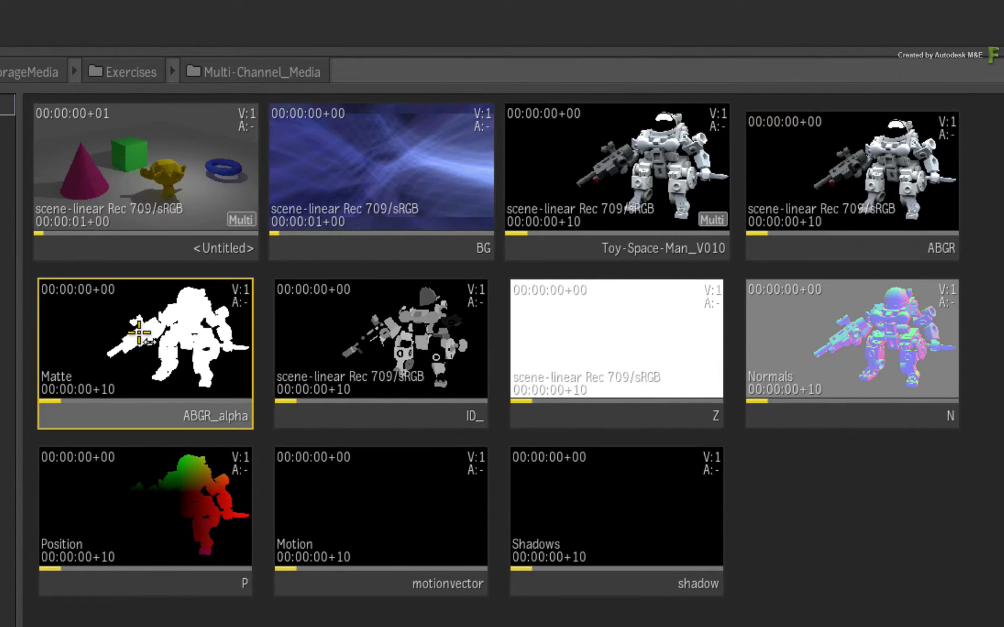
{"action": "left_click", "coordinate": [387, 341]}
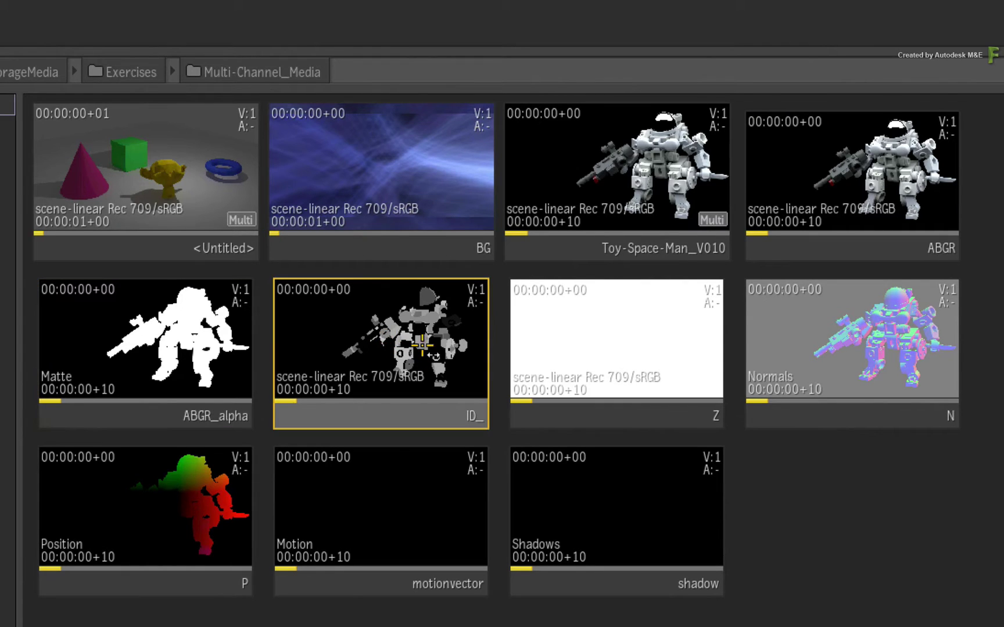
{"action": "left_click", "coordinate": [614, 345]}
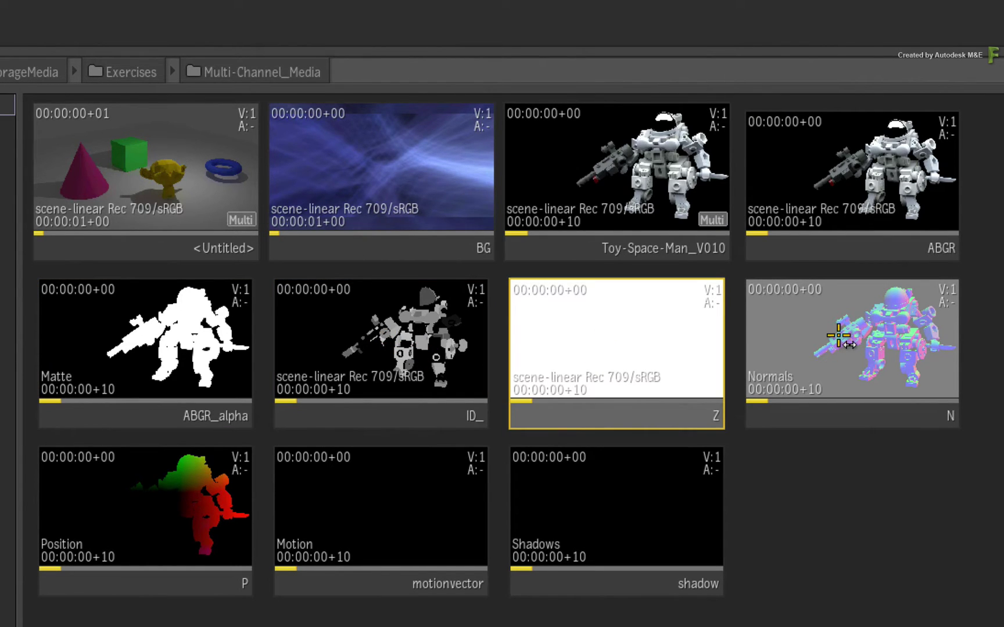
{"action": "left_click", "coordinate": [843, 337]}
{"action": "left_click", "coordinate": [155, 499]}
{"action": "left_click", "coordinate": [410, 502]}
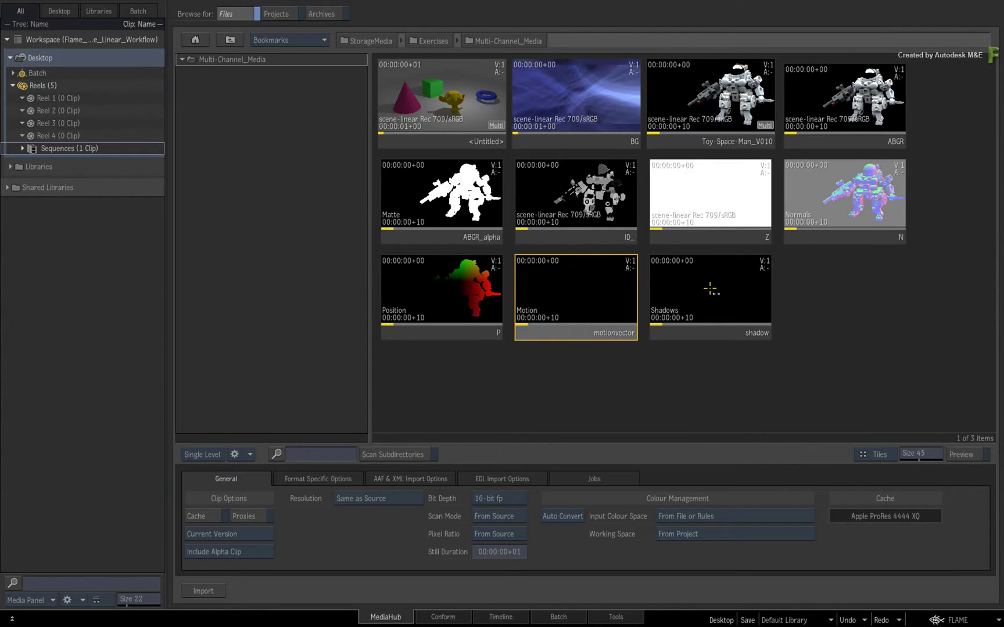
{"action": "left_click", "coordinate": [609, 511]}
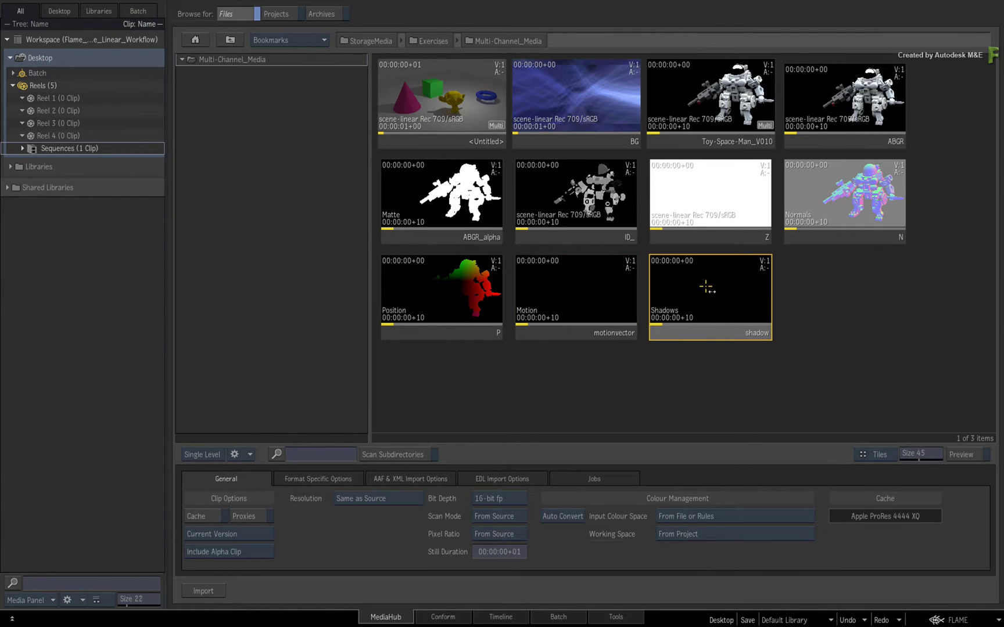
Step: Preview the Toy-Space-Man_V010 clip and read through the metadata of its video tracks, then close the preview
{"action": "left_click", "coordinate": [726, 96]}
{"action": "key", "text": "p"}
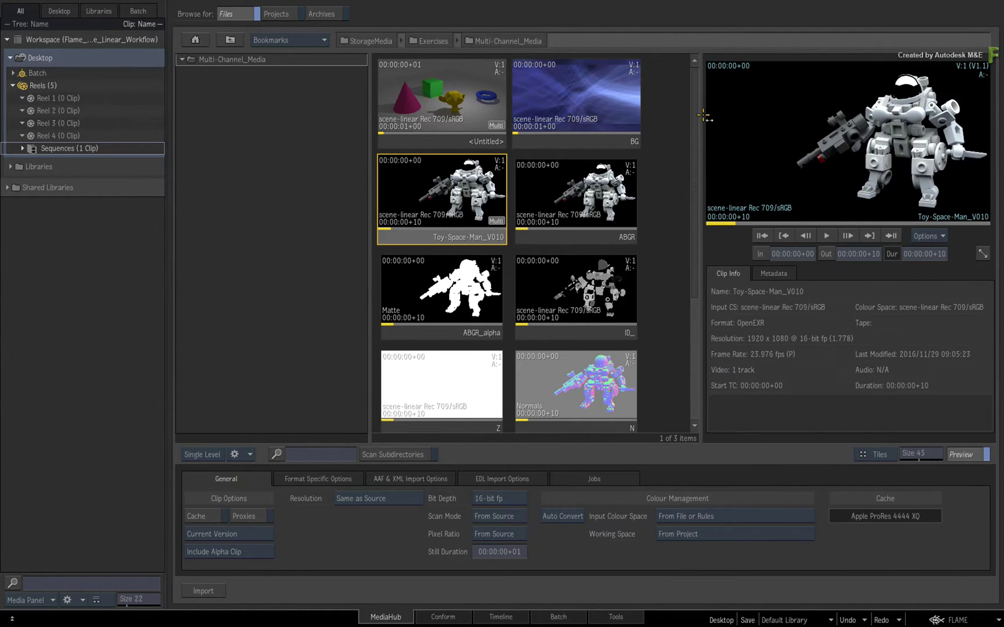
{"action": "left_click", "coordinate": [778, 276]}
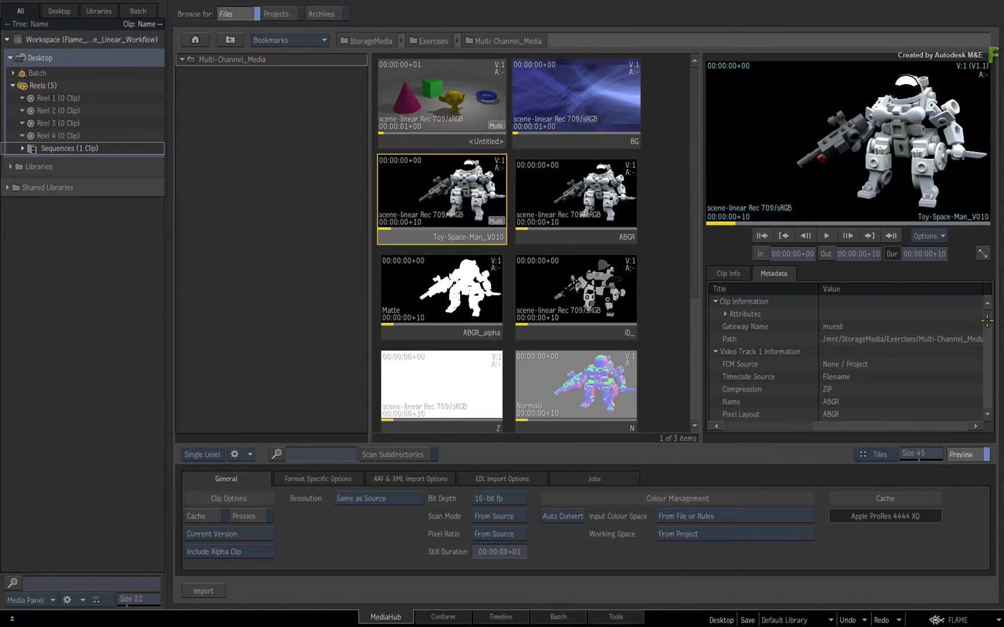
{"action": "left_click_drag", "start_coordinate": [986, 321], "coordinate": [975, 381]}
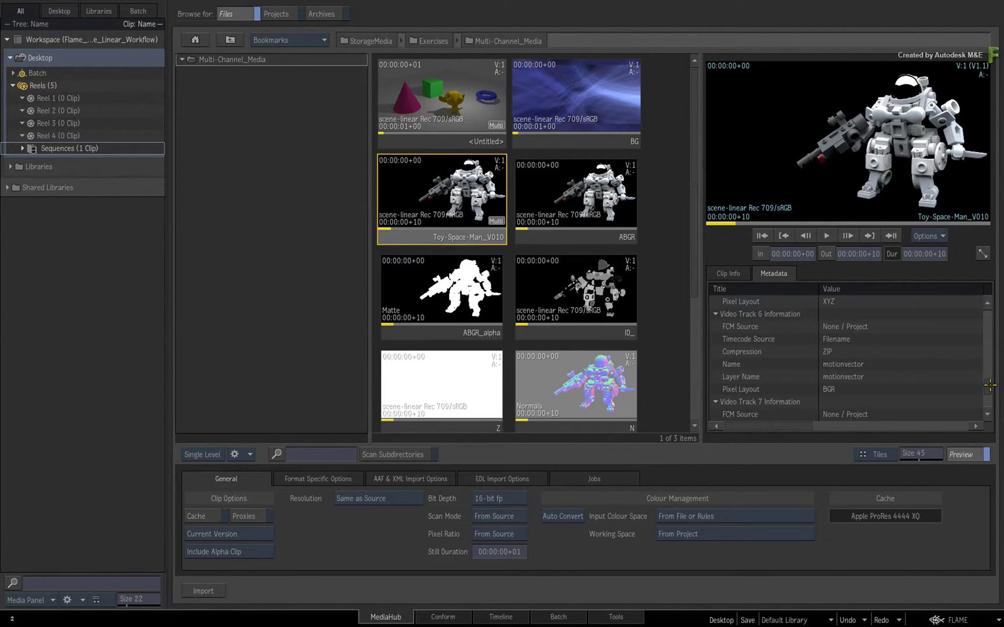
{"action": "left_click_drag", "start_coordinate": [987, 386], "coordinate": [998, 316]}
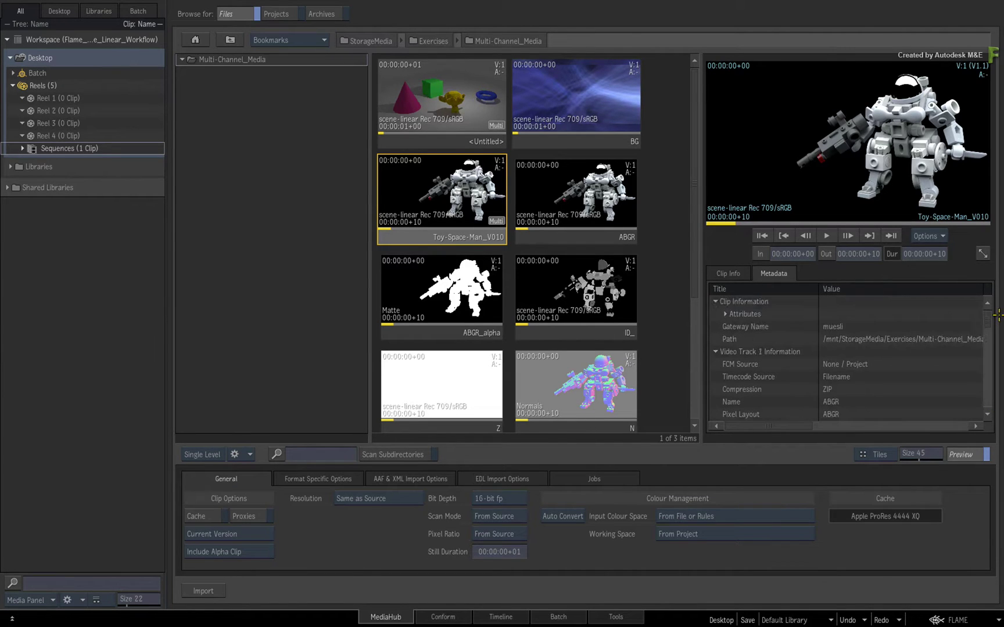
{"action": "left_click", "coordinate": [964, 454]}
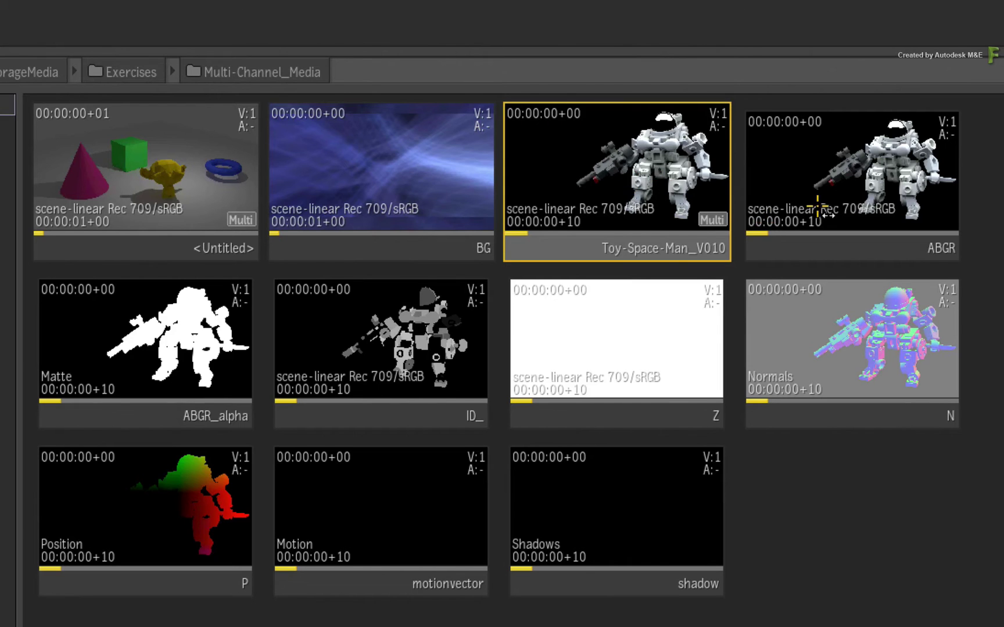
Step: Go through the expanded Toy-Space-Man_V010 channels again, checking the name and colour space tag of each one
{"action": "left_click", "coordinate": [819, 208]}
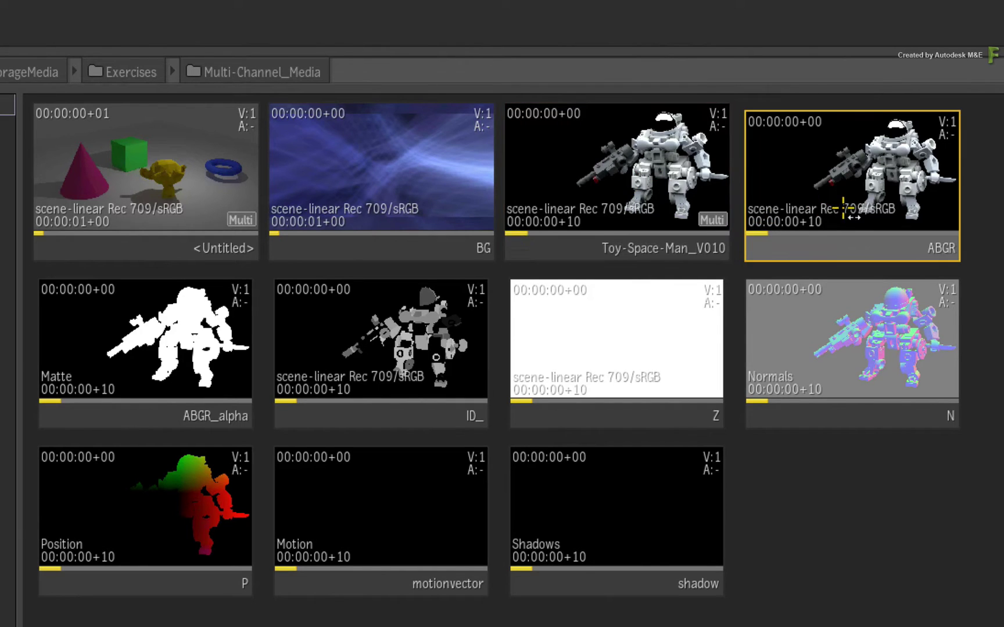
{"action": "left_click", "coordinate": [196, 327]}
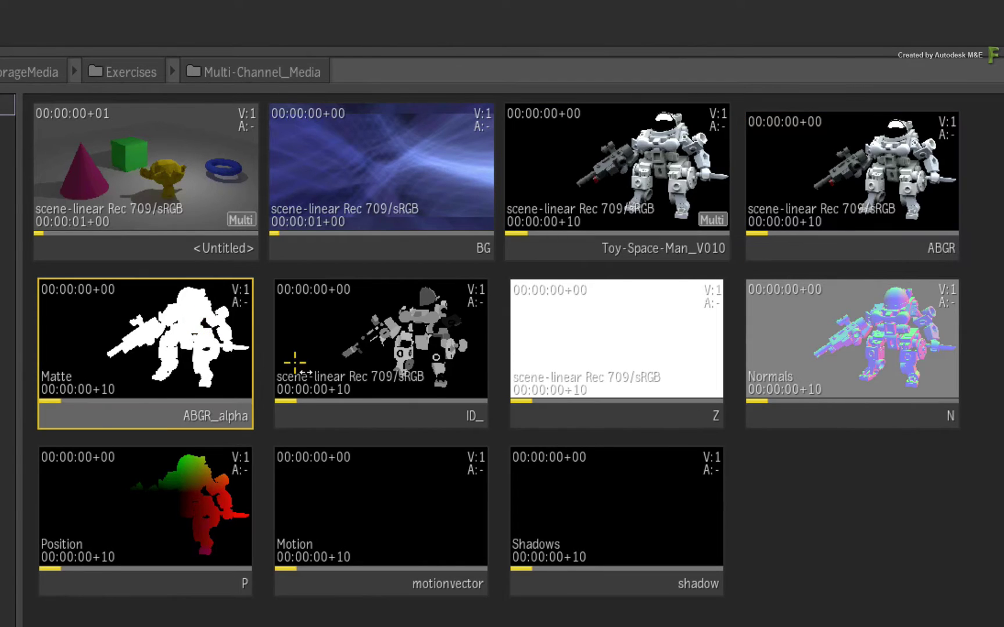
{"action": "left_click", "coordinate": [407, 361]}
{"action": "left_click", "coordinate": [648, 375]}
{"action": "left_click", "coordinate": [813, 370]}
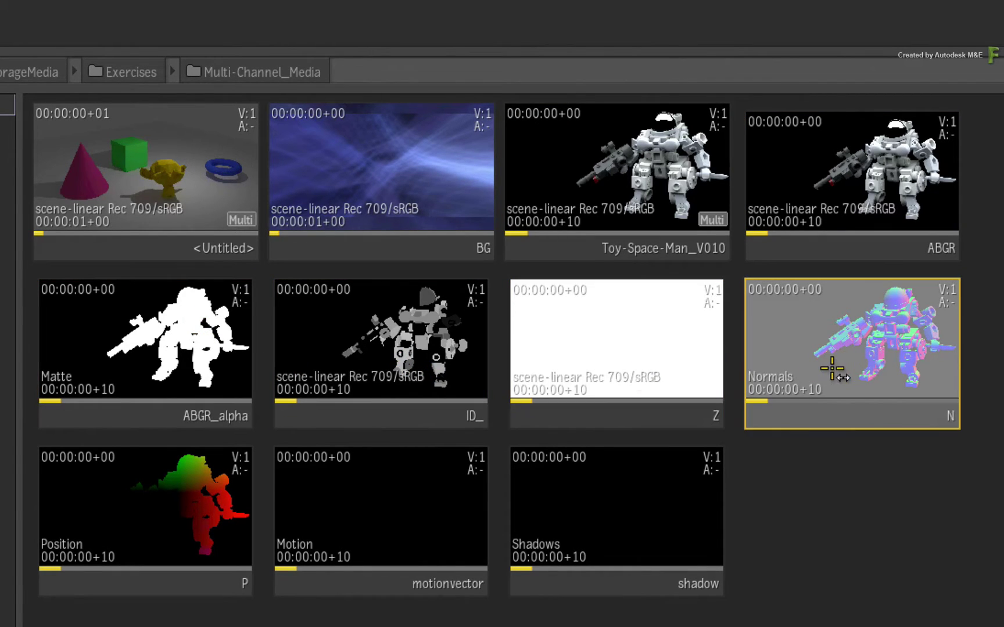
{"action": "left_click", "coordinate": [146, 520]}
{"action": "left_click", "coordinate": [407, 520]}
{"action": "left_click", "coordinate": [639, 530]}
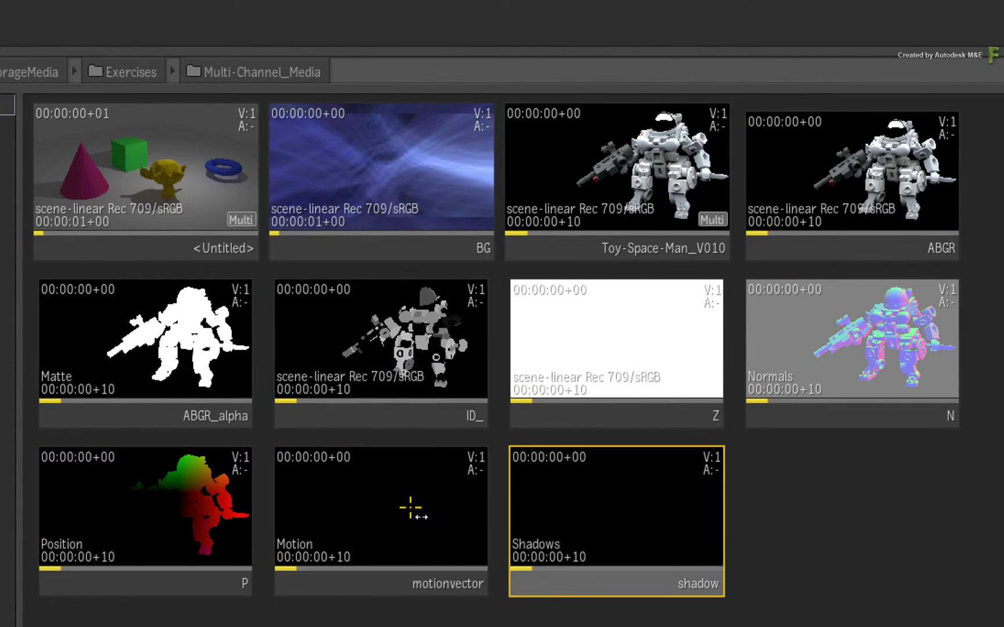
{"action": "left_click", "coordinate": [414, 516]}
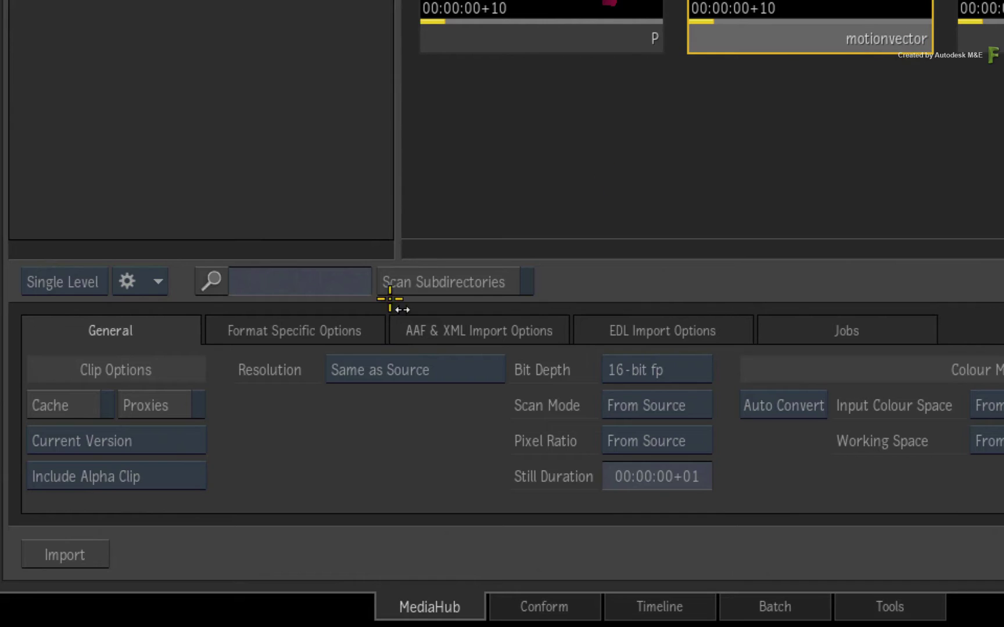
Step: Set the clip names in the OpenEXR clip options to Filename + Channel
{"action": "left_click", "coordinate": [293, 329]}
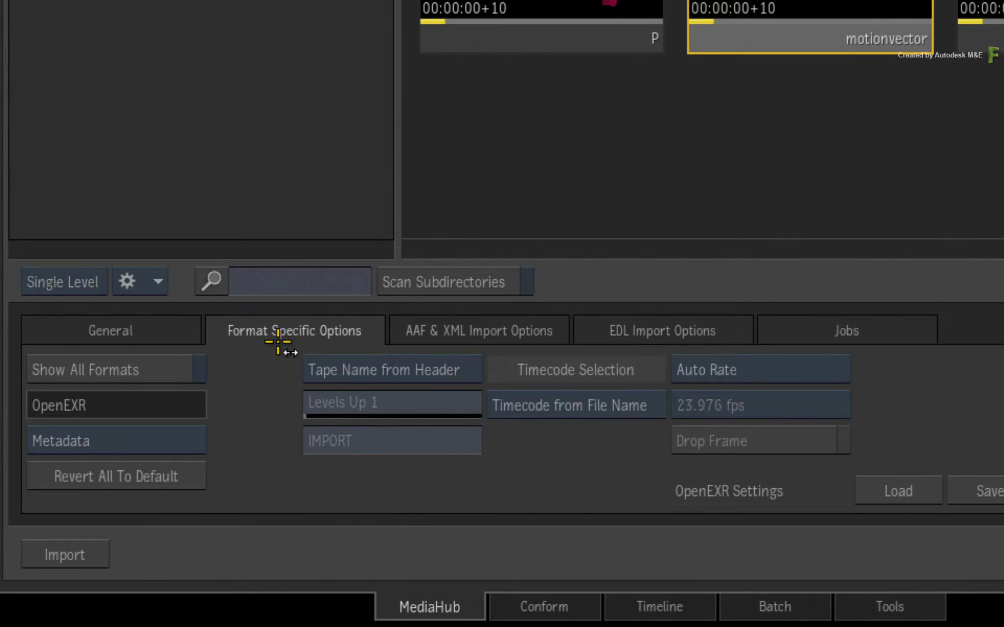
{"action": "left_click", "coordinate": [156, 442]}
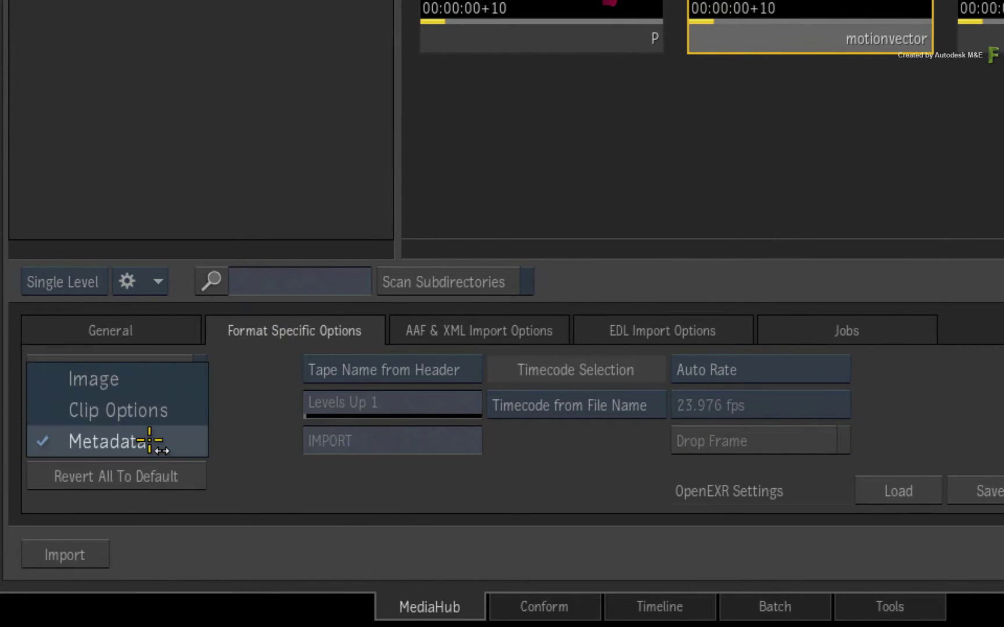
{"action": "left_click", "coordinate": [168, 410]}
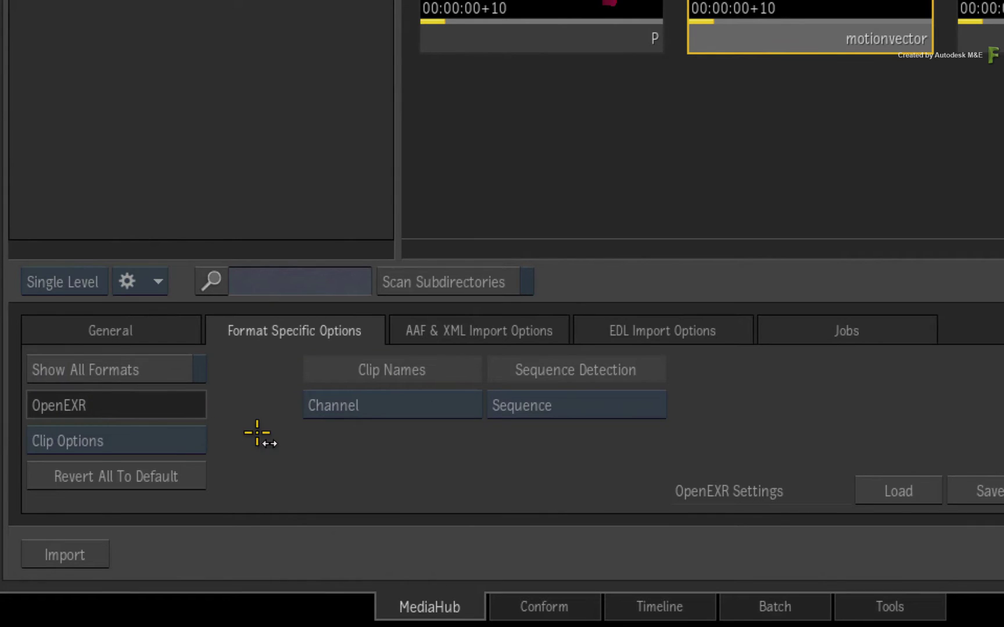
{"action": "left_click", "coordinate": [426, 405]}
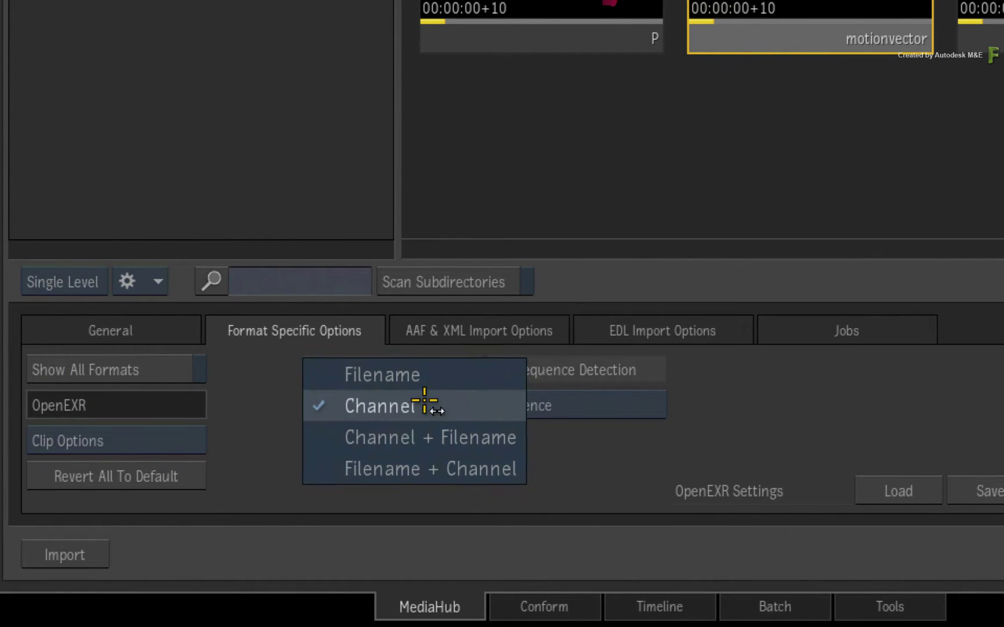
{"action": "left_click", "coordinate": [420, 467]}
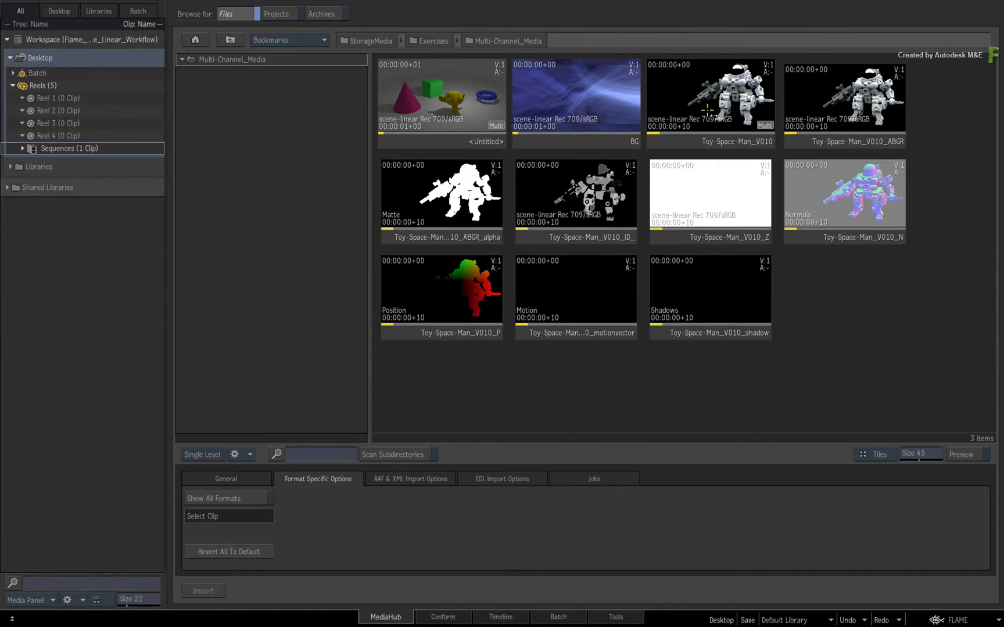
Step: Return the clip naming of Toy-Space-Man_V010 to Channel and show the general import options
{"action": "left_click", "coordinate": [707, 109]}
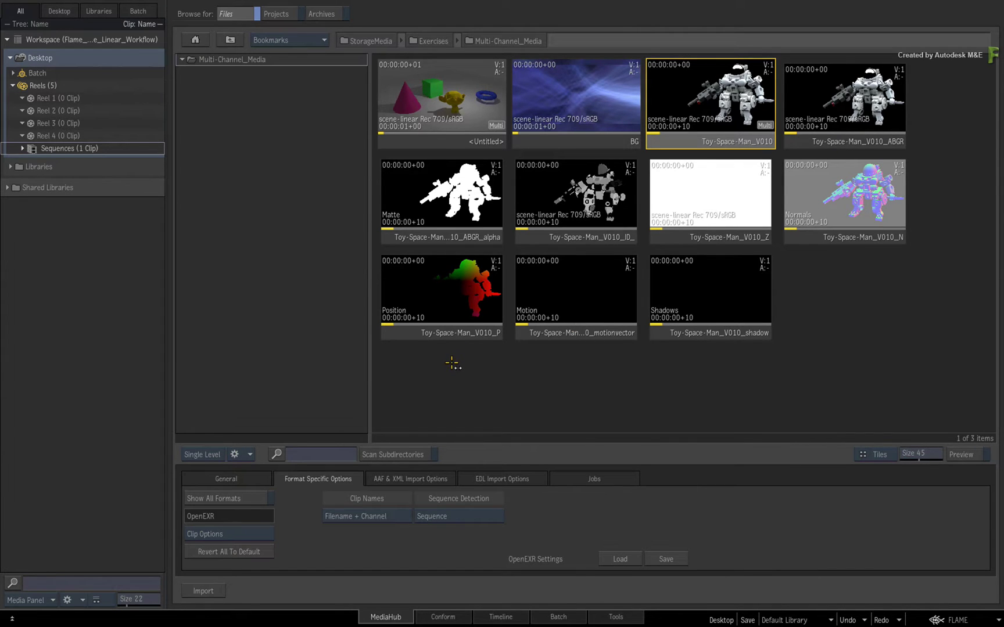
{"action": "left_click", "coordinate": [387, 507]}
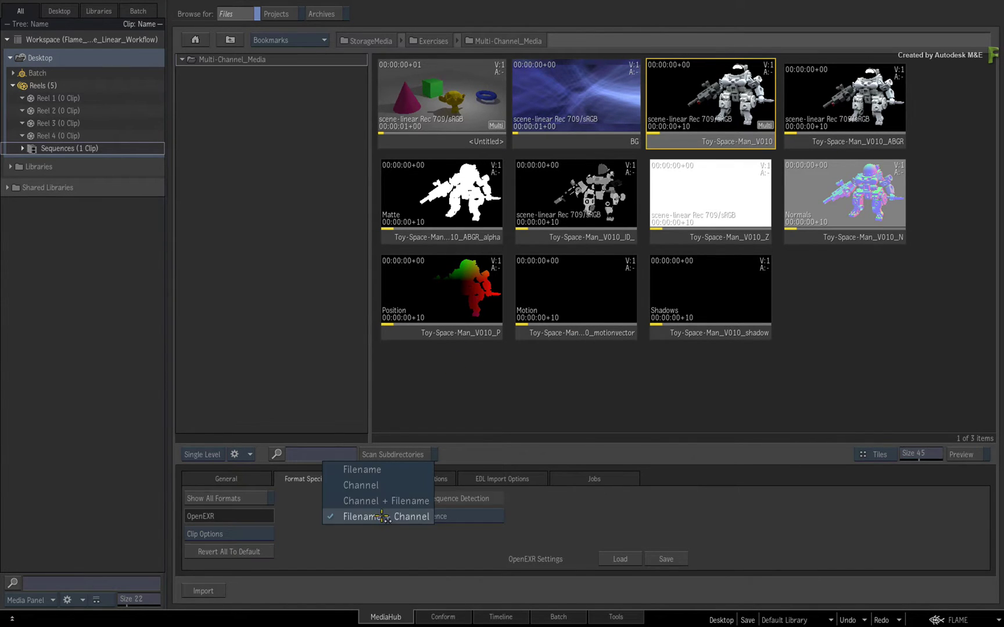
{"action": "left_click", "coordinate": [384, 487]}
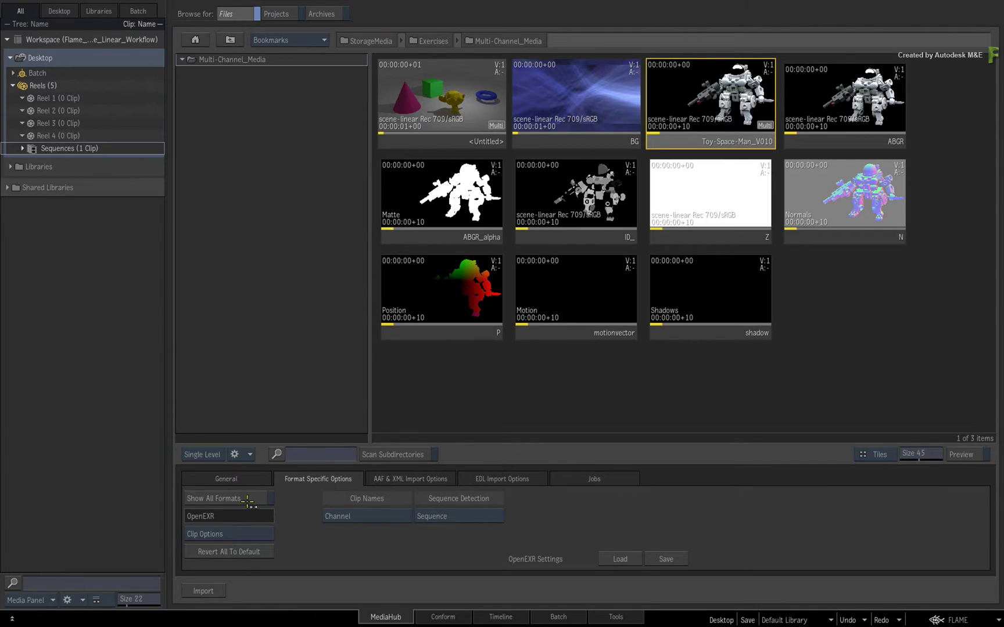
{"action": "left_click", "coordinate": [229, 477]}
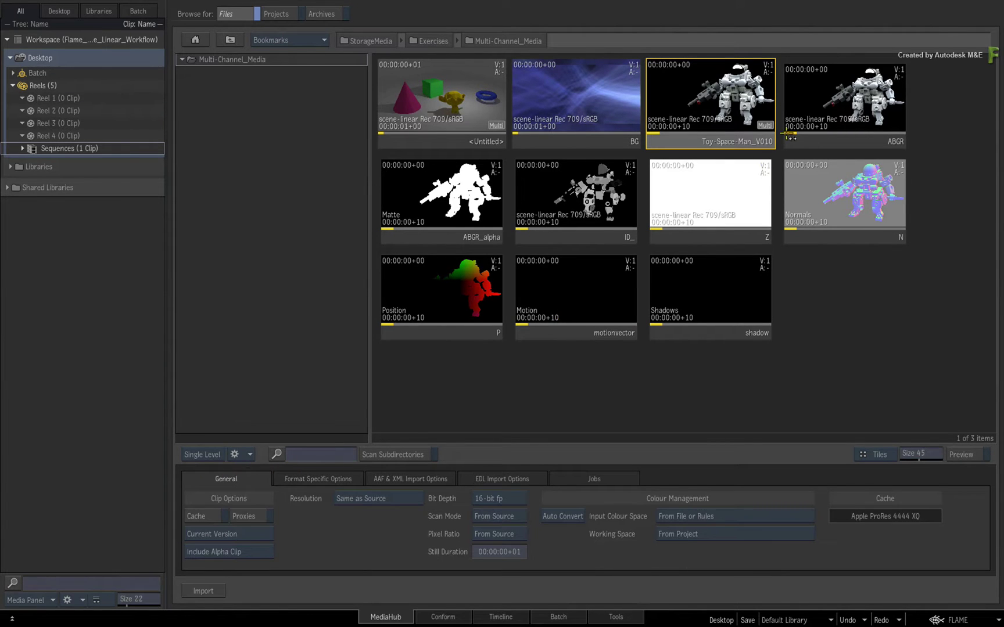
Step: Collapse the channels of Toy-Space-Man_V010 and import the whole multi-channel clip into a desktop reel
{"action": "left_click", "coordinate": [765, 125]}
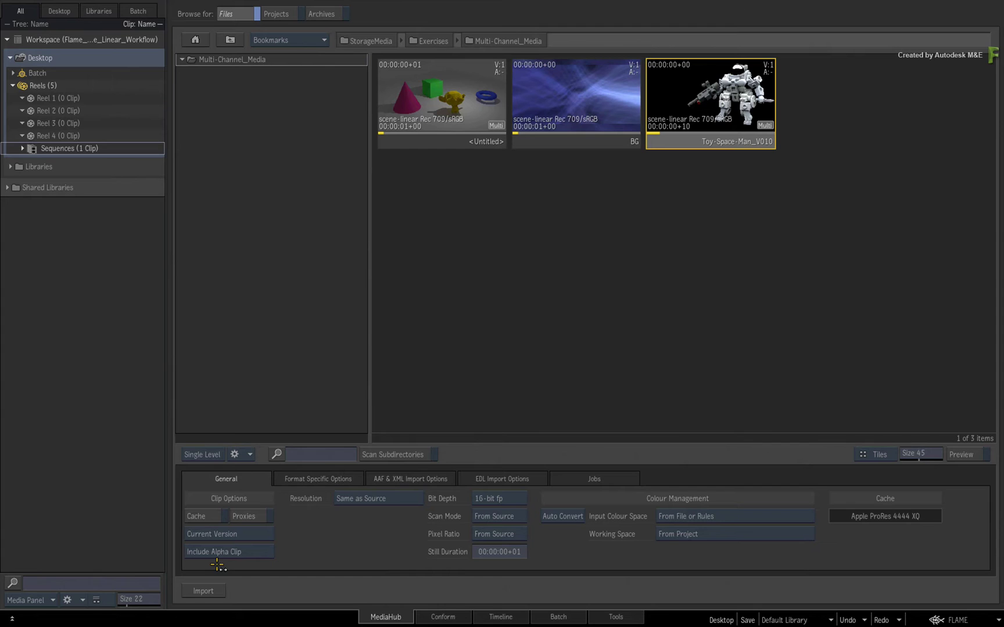
{"action": "left_click_drag", "start_coordinate": [675, 129], "coordinate": [78, 108]}
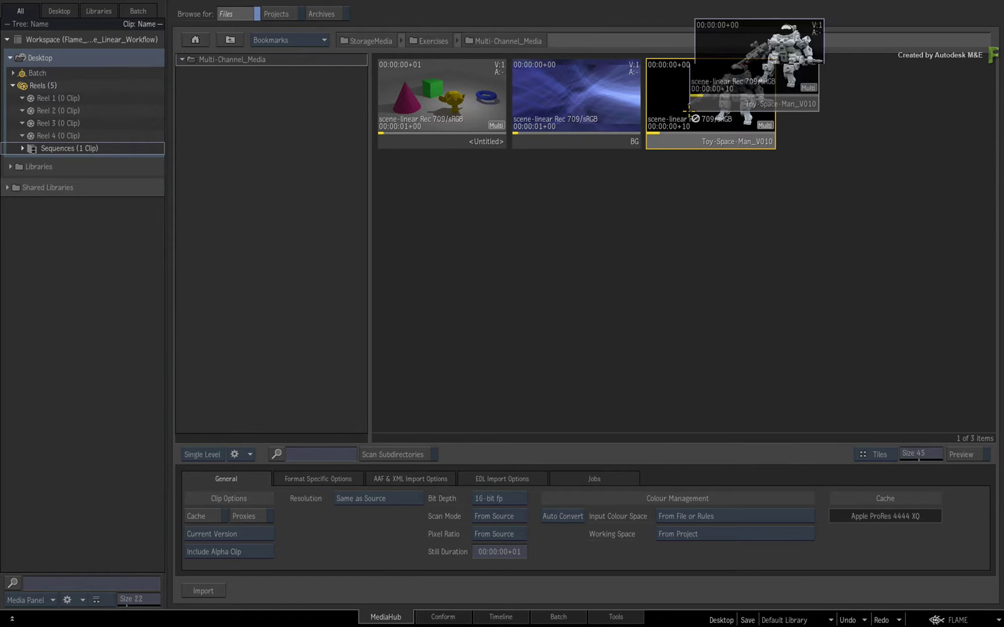
Step: Undo the separate-channel import into Reel 1 and bring Toy-Space-Man_V010 into that reel as a Multi-Channel Clip instead
{"action": "left_click_drag", "start_coordinate": [167, 135], "coordinate": [159, 102]}
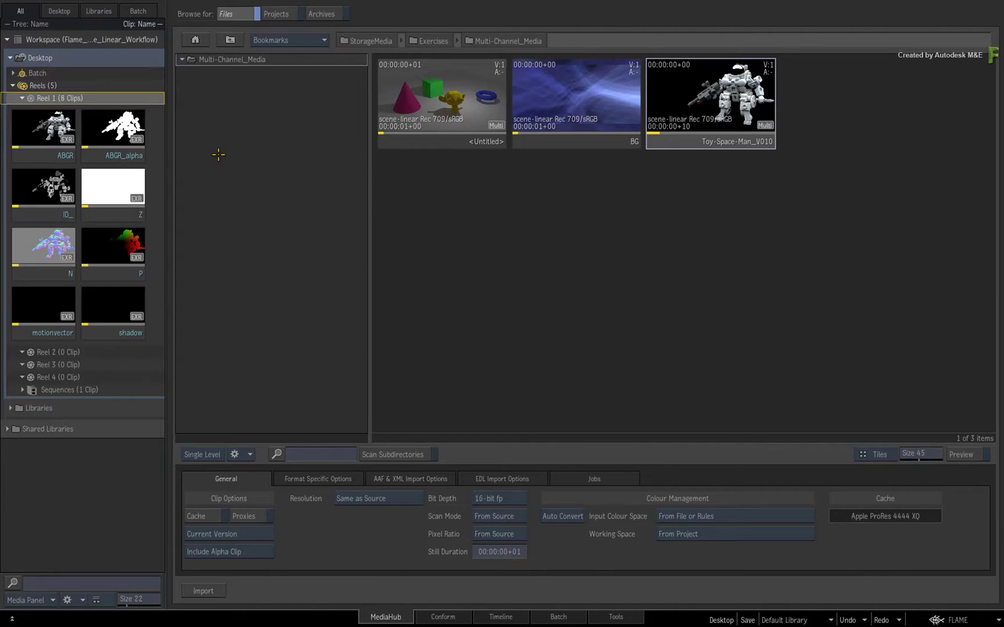
{"action": "key", "text": "ctrl+z"}
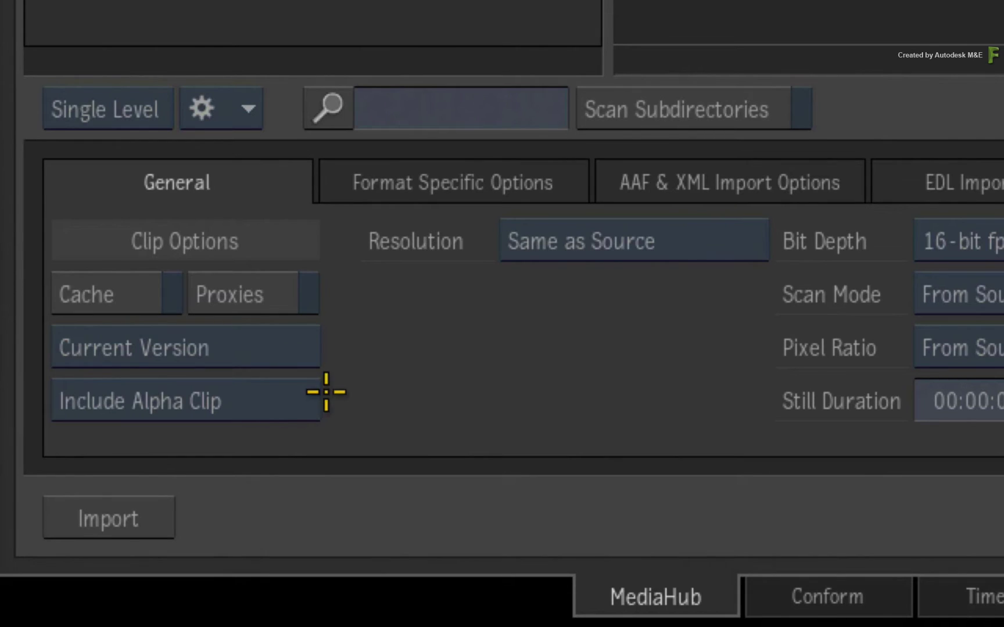
{"action": "left_click", "coordinate": [298, 401]}
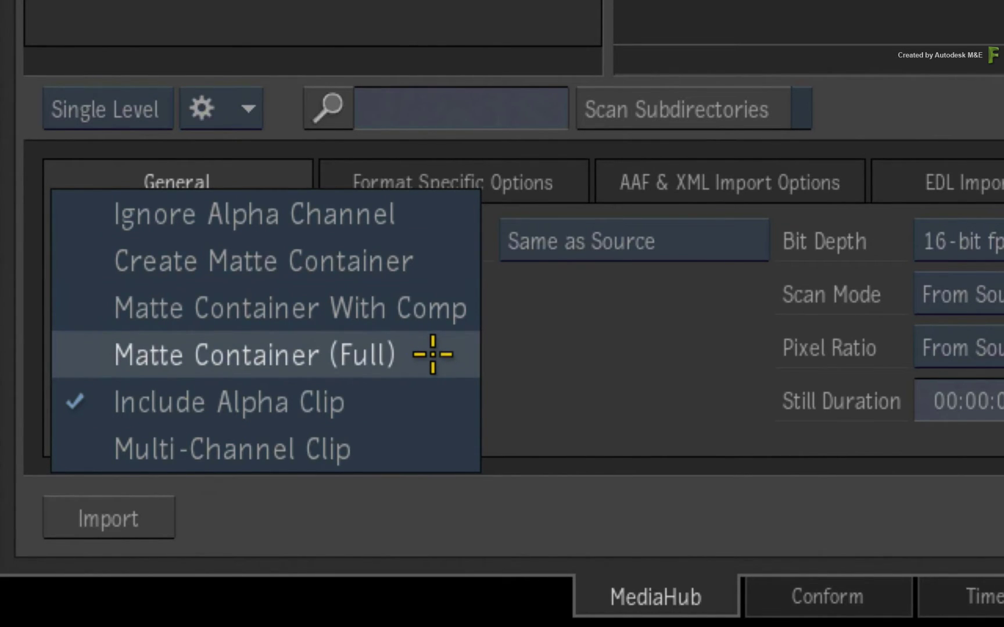
{"action": "left_click", "coordinate": [392, 450]}
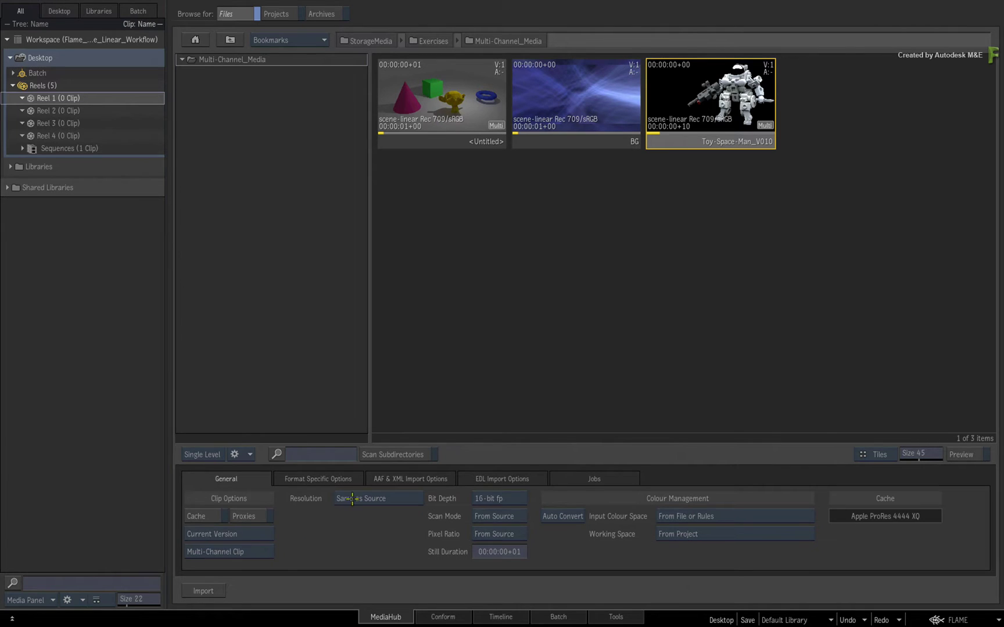
{"action": "left_click_drag", "start_coordinate": [729, 98], "coordinate": [92, 101]}
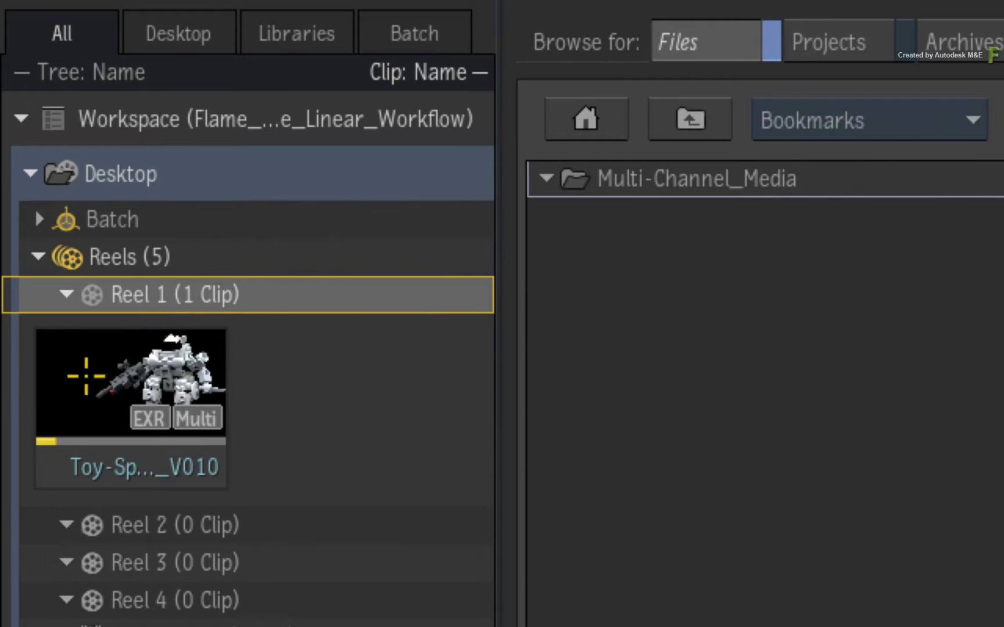
{"action": "left_click", "coordinate": [86, 376]}
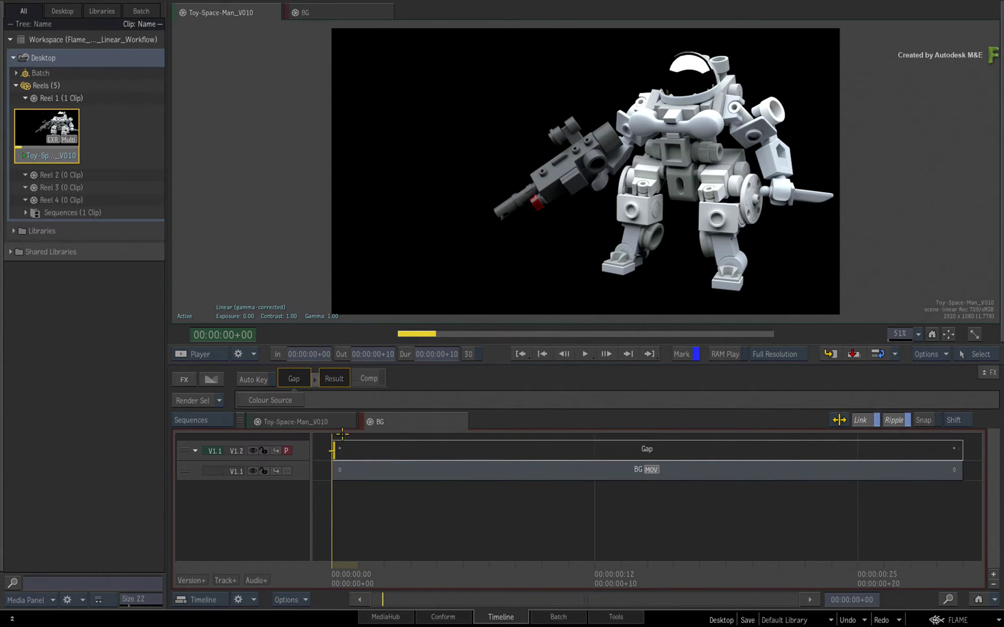
Step: Place Toy-Space-Man_V010 from Reel 1 on track V1.2 at the start of the BG sequence and preview its playback
{"action": "left_click", "coordinate": [402, 419]}
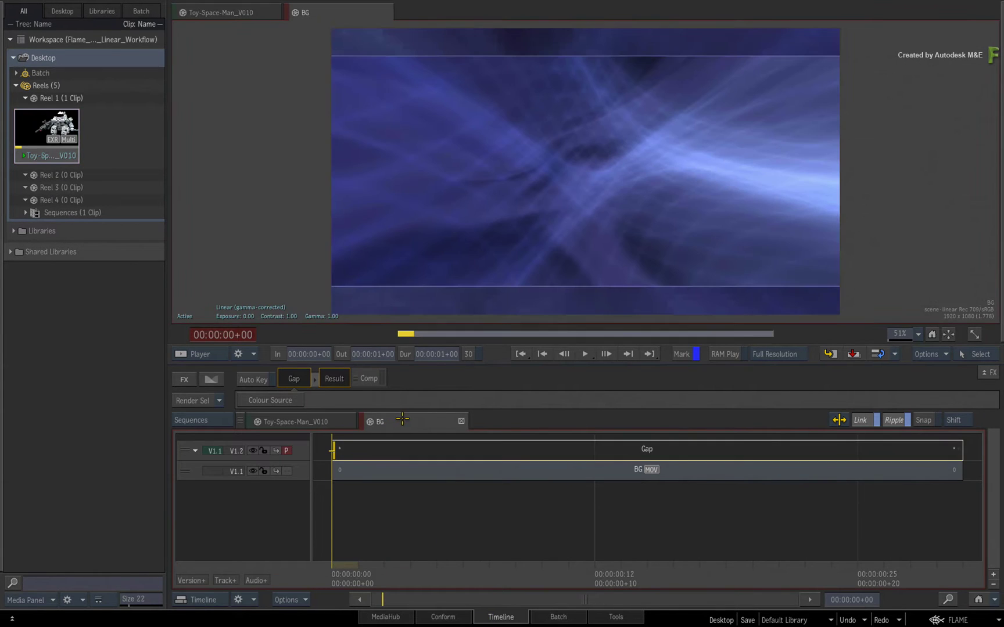
{"action": "left_click_drag", "start_coordinate": [377, 526], "coordinate": [557, 552]}
{"action": "left_click_drag", "start_coordinate": [47, 140], "coordinate": [358, 452]}
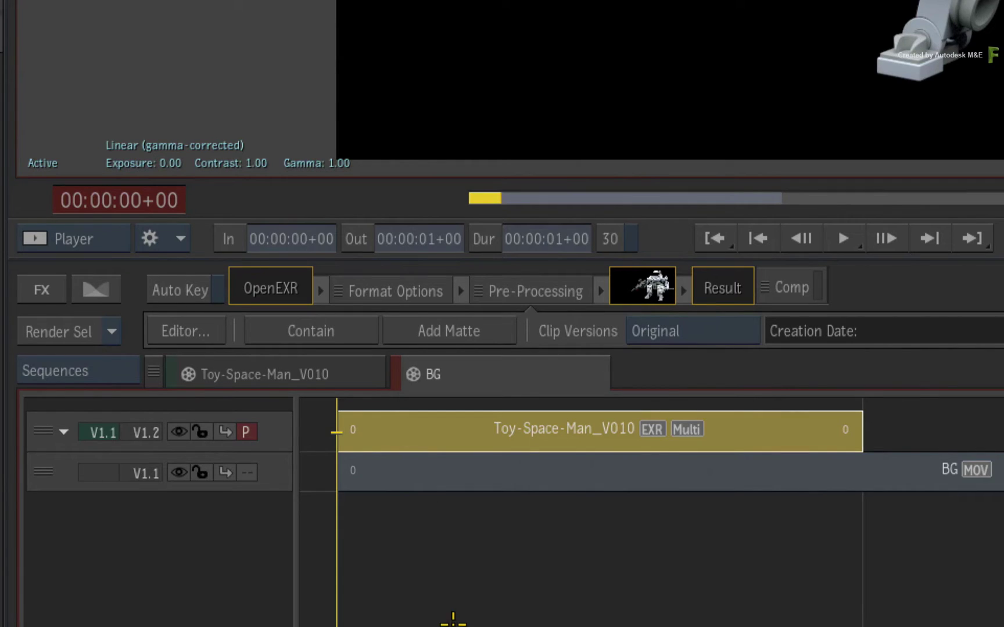
{"action": "key", "text": "space"}
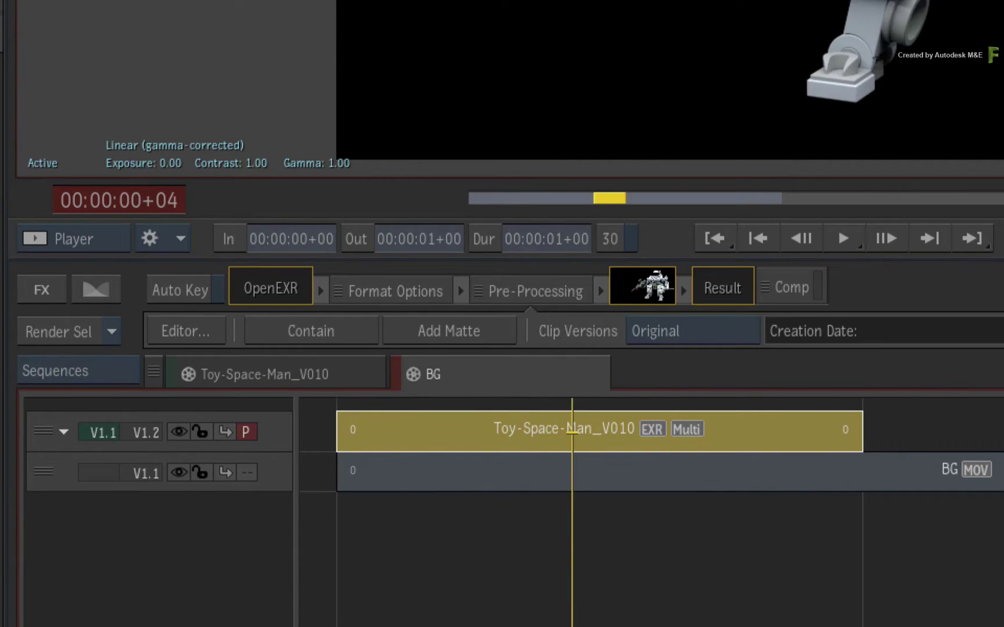
{"action": "key", "text": "j"}
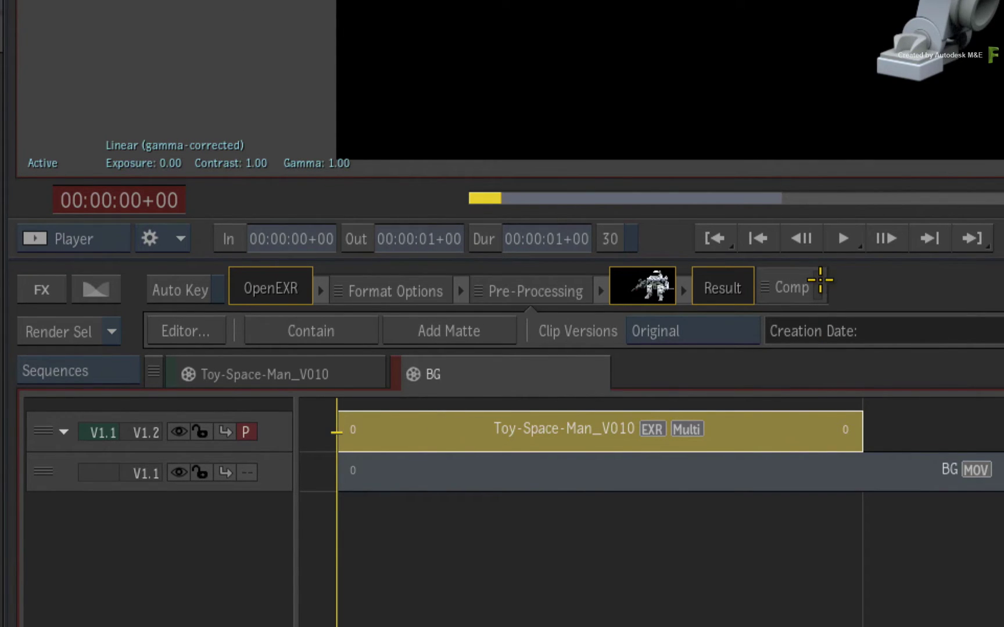
Step: Enable Comp on the Toy-Space-Man_V010 segment, scrub through the composite over BG and return to the first frame
{"action": "left_click", "coordinate": [822, 282]}
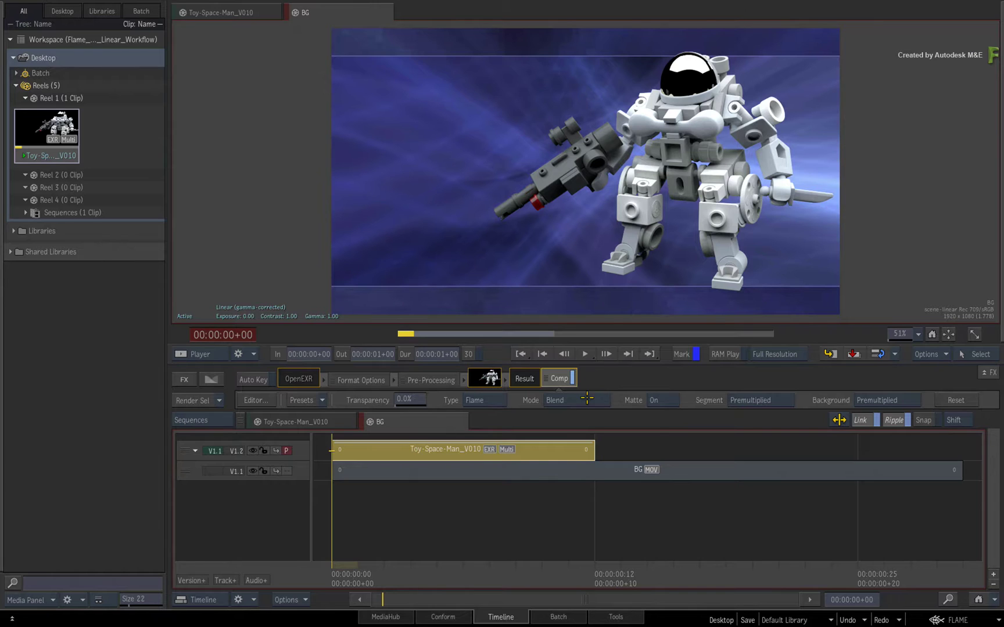
{"action": "left_click", "coordinate": [357, 575]}
{"action": "left_click_drag", "start_coordinate": [421, 576], "coordinate": [383, 562]}
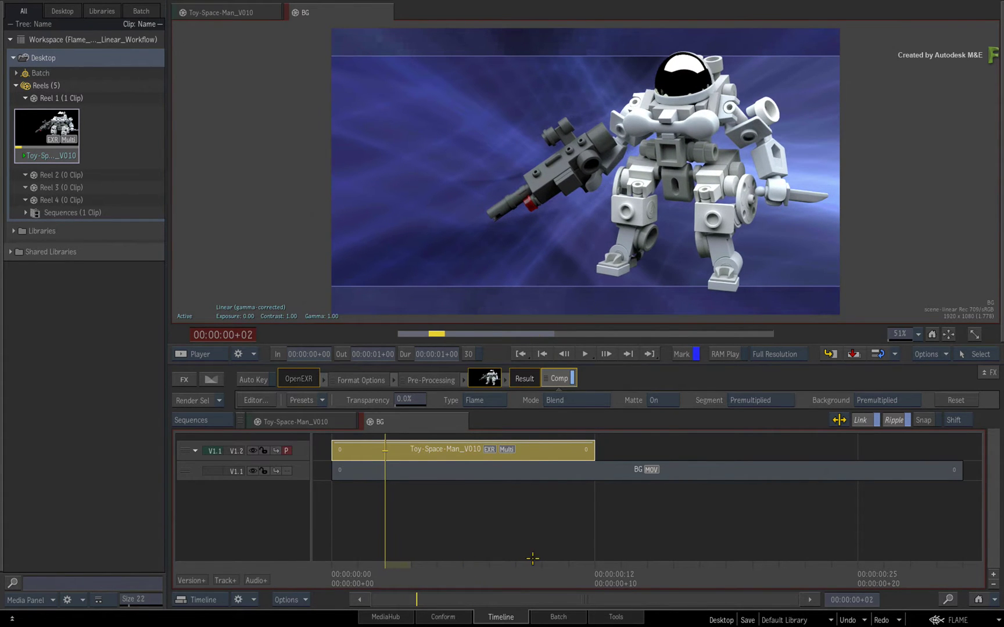
{"action": "left_click_drag", "start_coordinate": [532, 559], "coordinate": [540, 556]}
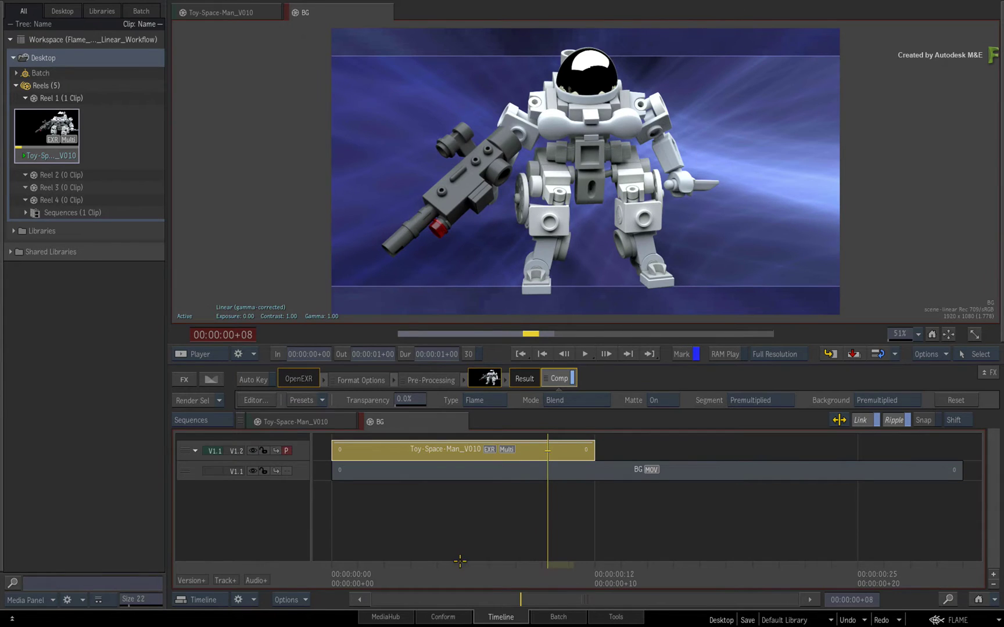
{"action": "left_click_drag", "start_coordinate": [459, 562], "coordinate": [435, 560]}
{"action": "key", "text": "Home"}
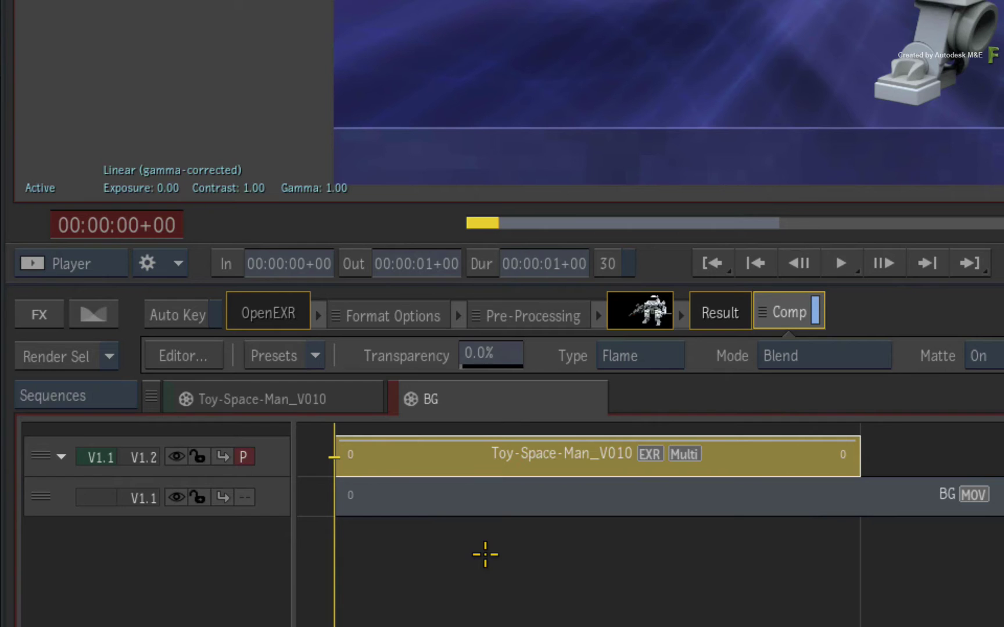
Step: Create a Batch FX from the Toy-Space-Man_V010 segment using Selection As Flowgraph and accept the vertical compositing warning
{"action": "key", "text": "ctrl+Tab"}
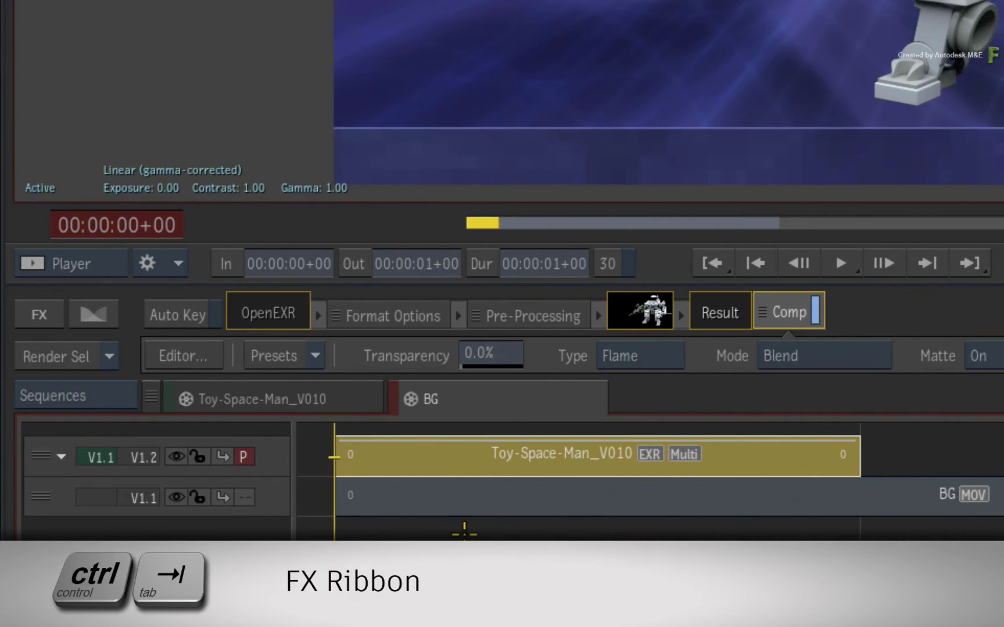
{"action": "key", "text": "ctrl+Tab"}
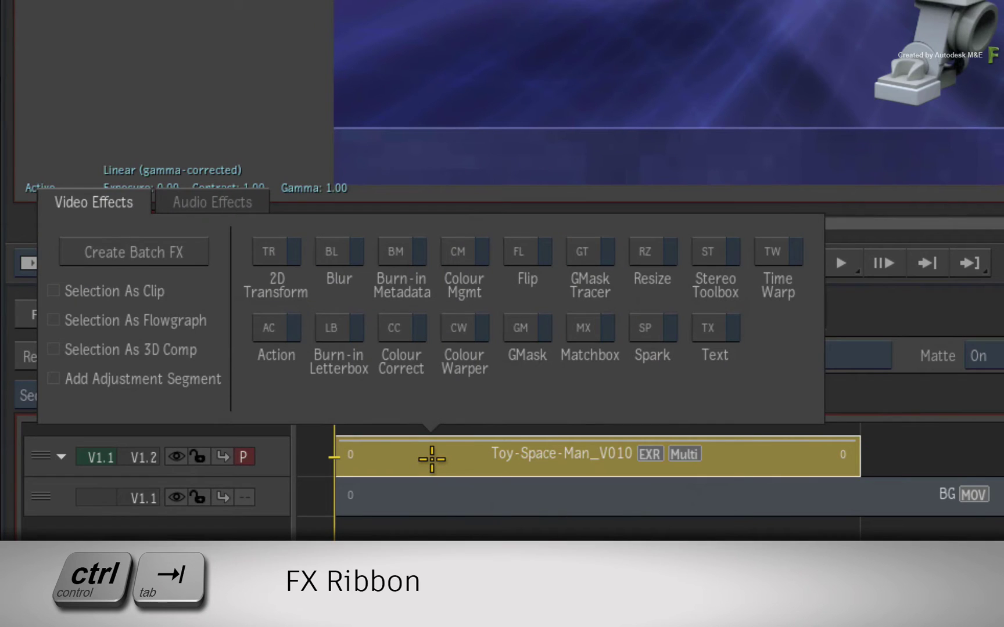
{"action": "left_click", "coordinate": [54, 320]}
{"action": "left_click", "coordinate": [182, 262]}
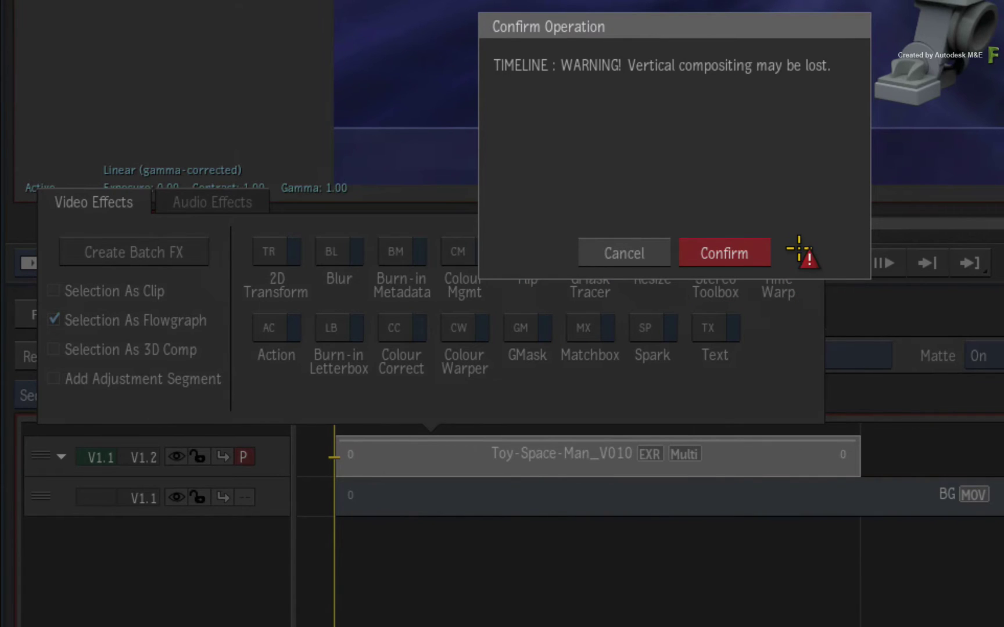
{"action": "left_click", "coordinate": [739, 254]}
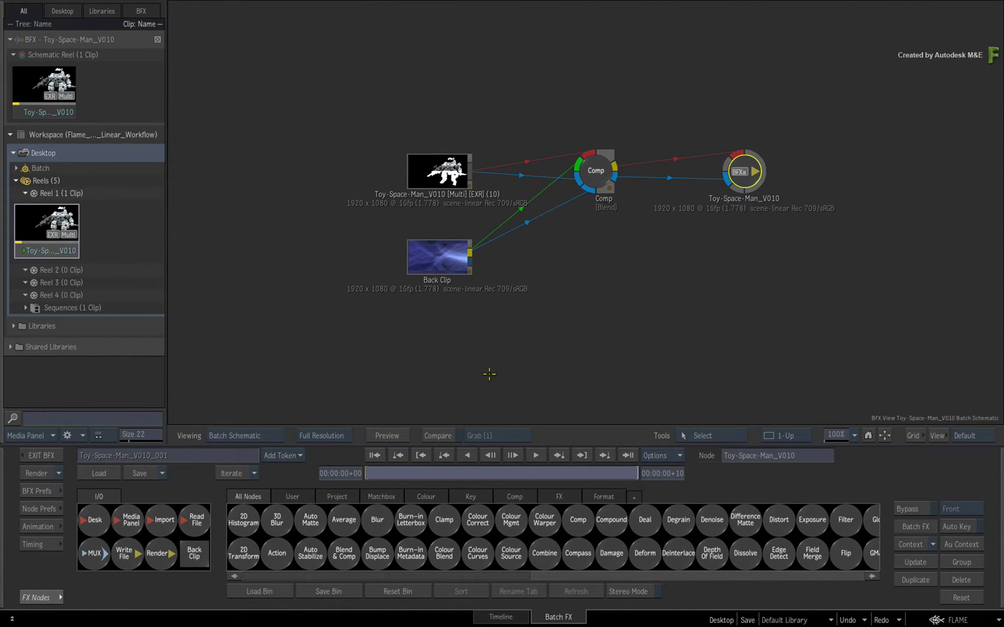
Step: Move the Toy-Space-Man_V010 node away from Comp, expand and widen it to show its channels, and try a link from the shadow output
{"action": "left_click_drag", "start_coordinate": [438, 170], "coordinate": [385, 121]}
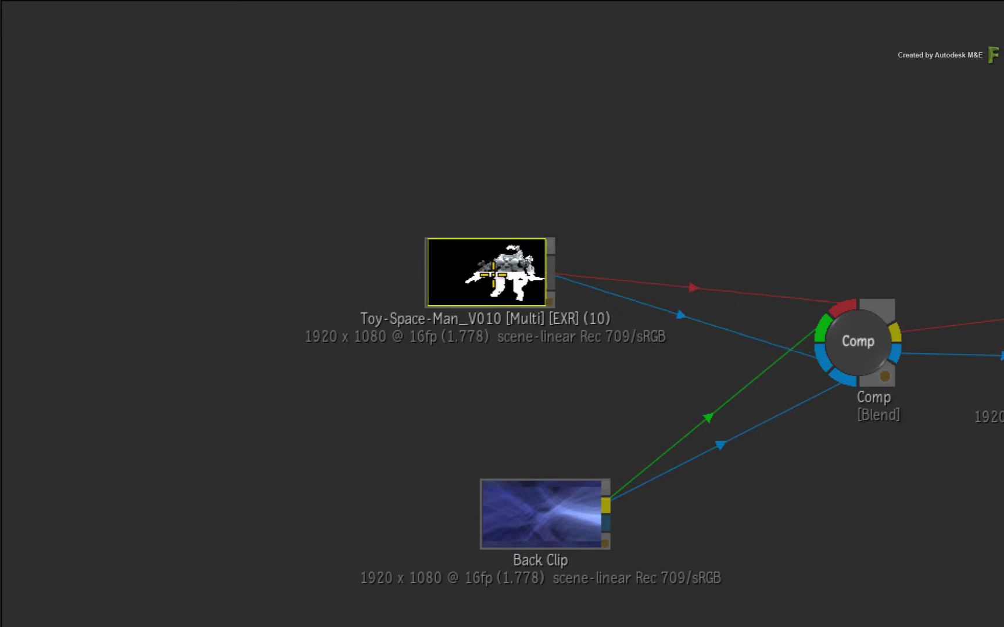
{"action": "left_click_drag", "start_coordinate": [437, 243], "coordinate": [276, 198]}
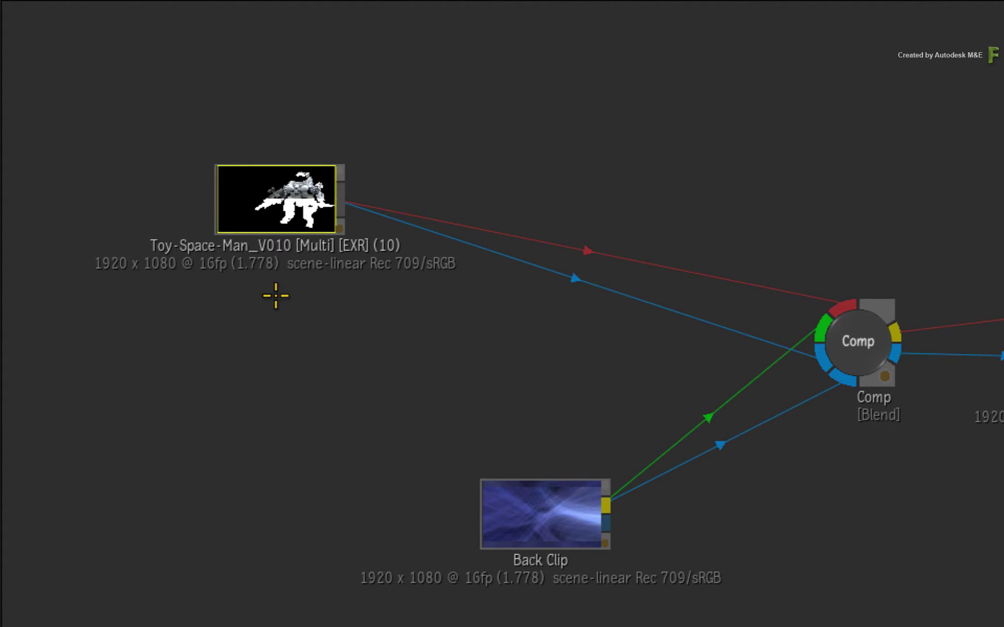
{"action": "key", "text": "shift+c"}
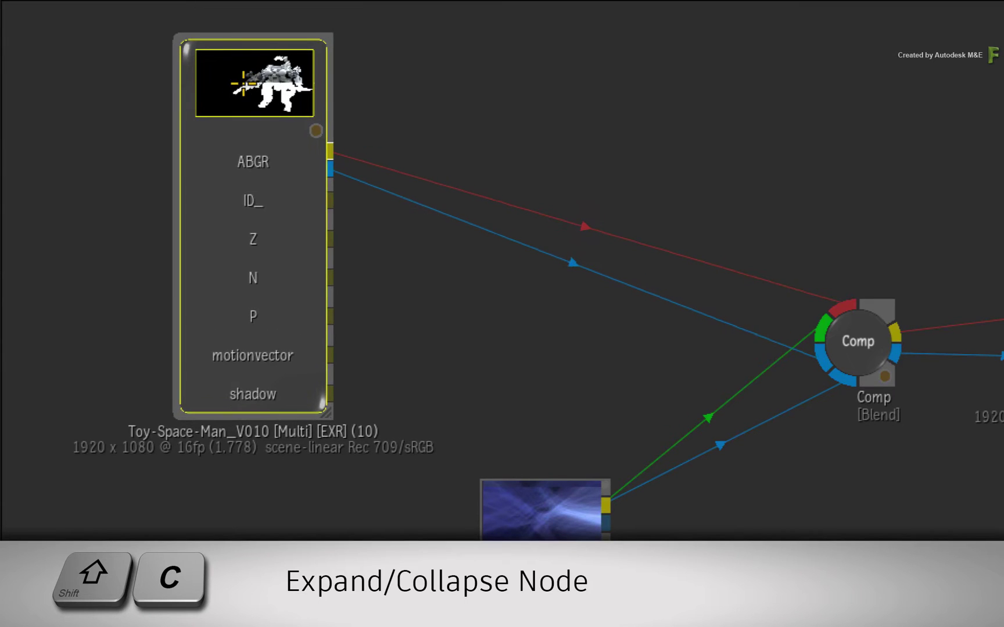
{"action": "left_click_drag", "start_coordinate": [323, 410], "coordinate": [443, 397]}
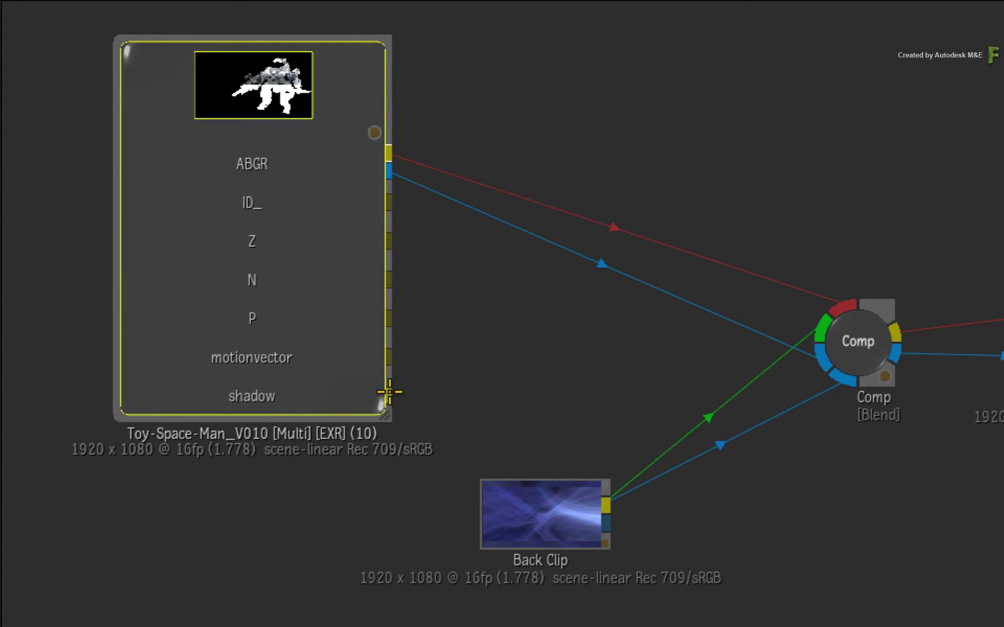
{"action": "left_click_drag", "start_coordinate": [391, 394], "coordinate": [608, 351]}
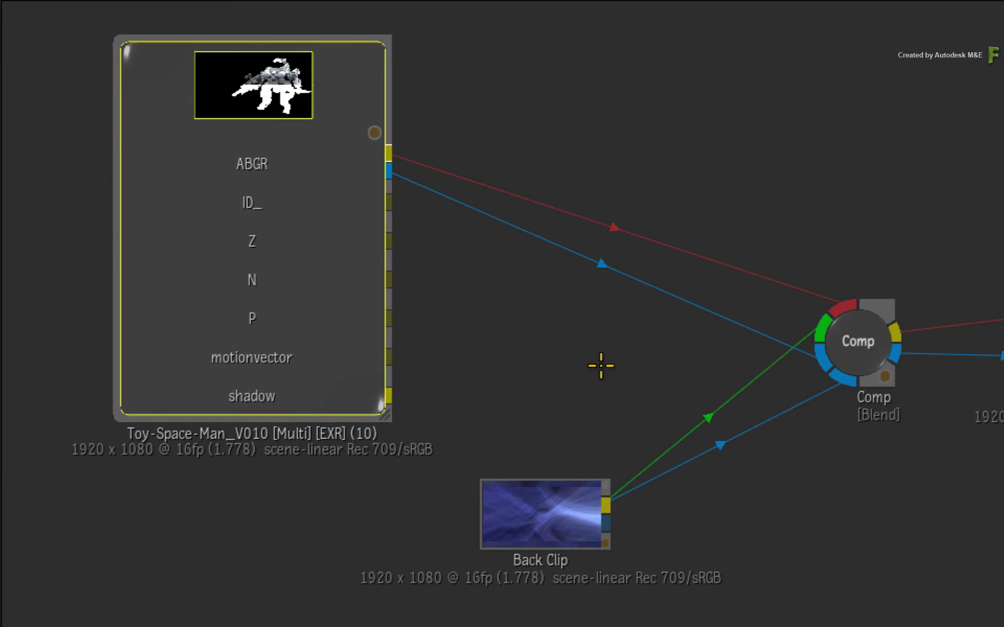
{"action": "left_click", "coordinate": [510, 381]}
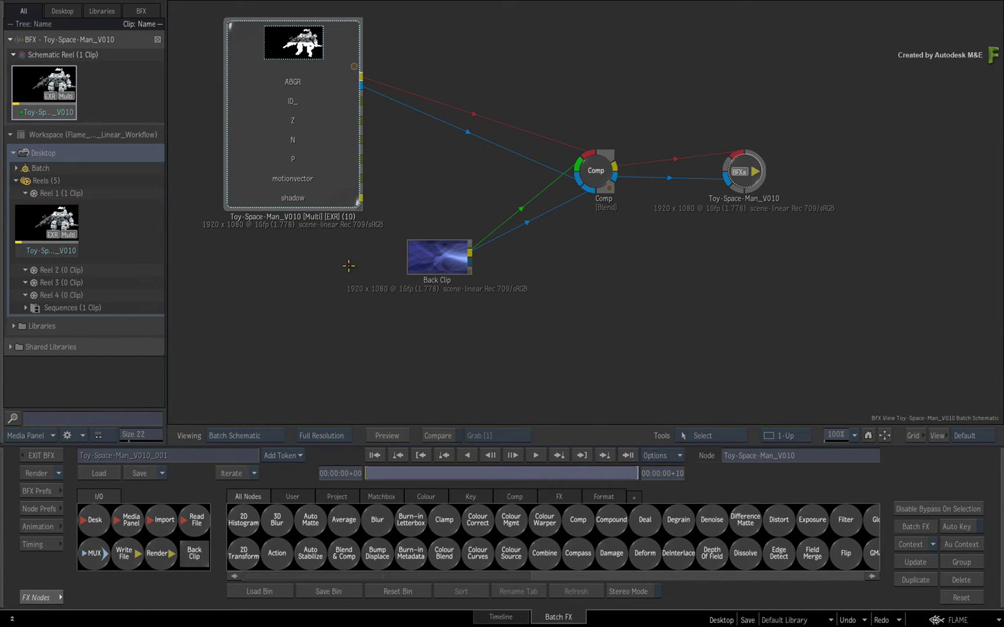
Step: Exit Batch FX and place Toy-Space-Man_V010 from Reel 1 in the Batch schematic
{"action": "left_click", "coordinate": [50, 454]}
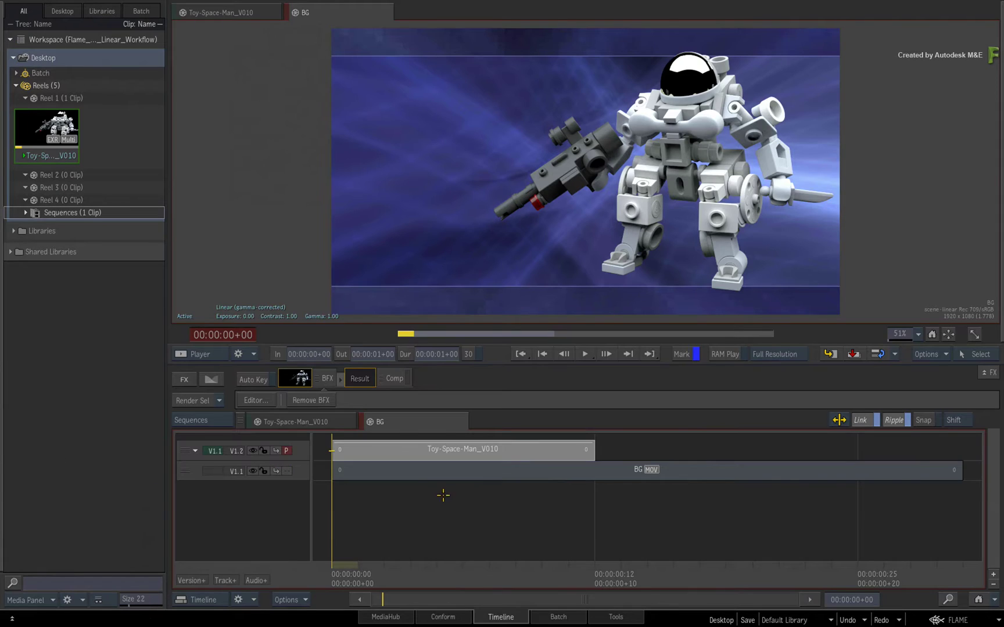
{"action": "left_click", "coordinate": [559, 617]}
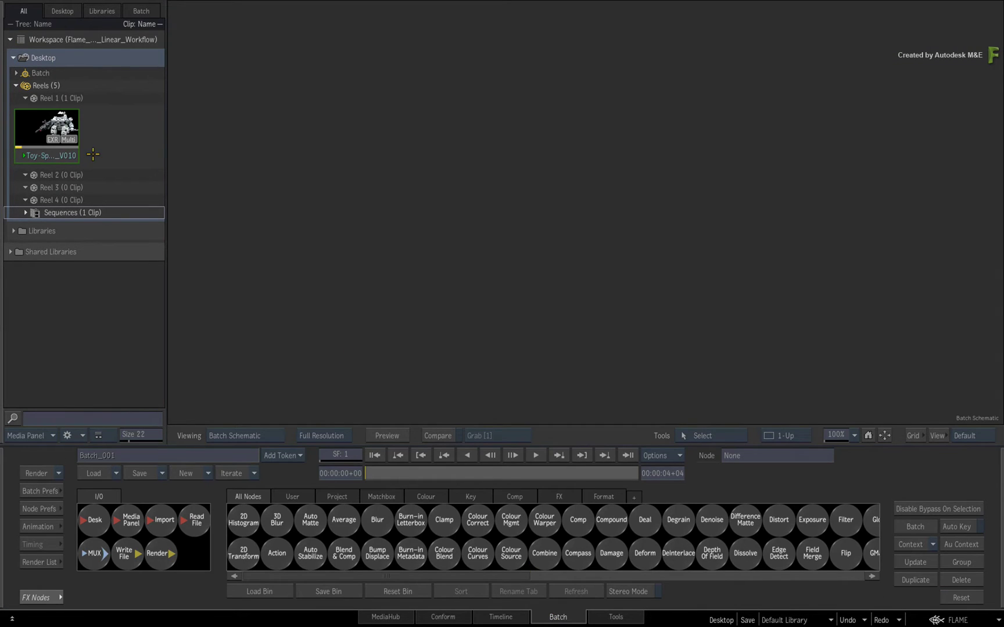
{"action": "left_click_drag", "start_coordinate": [46, 128], "coordinate": [384, 107]}
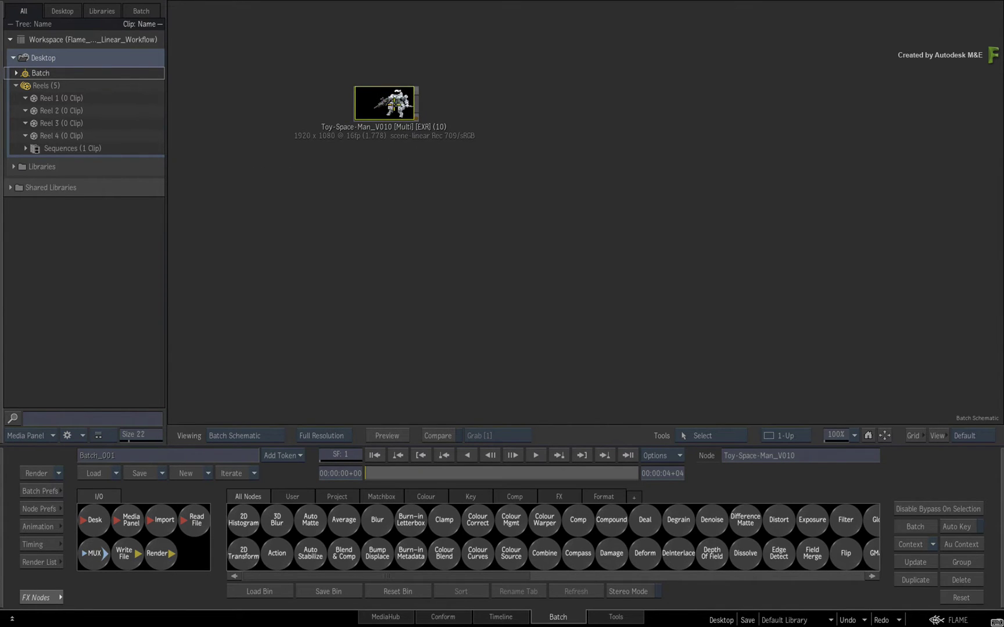
Step: Expand the Toy-Space-Man_V010 node to its channels, look at the Media Import browser and reposition the node in the schematic
{"action": "mouse_move", "coordinate": [394, 105]}
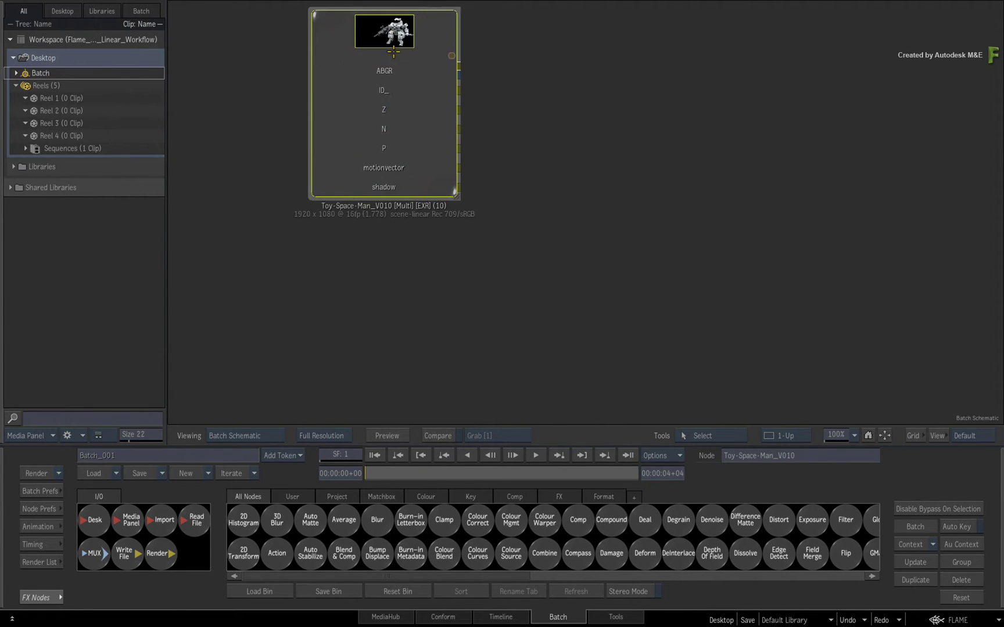
{"action": "left_click_drag", "start_coordinate": [393, 52], "coordinate": [361, 124]}
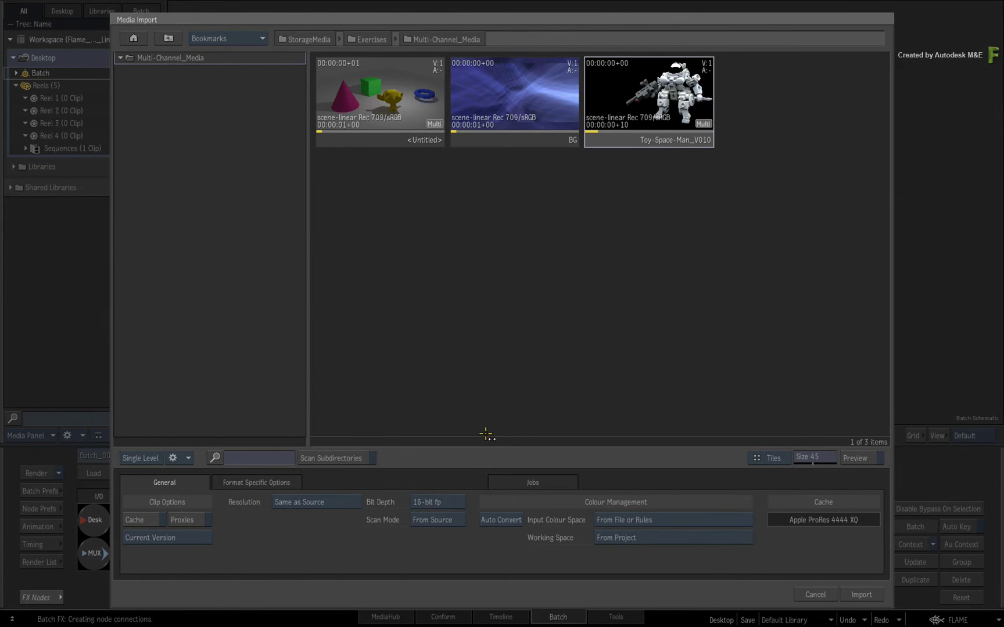
{"action": "left_click", "coordinate": [859, 594]}
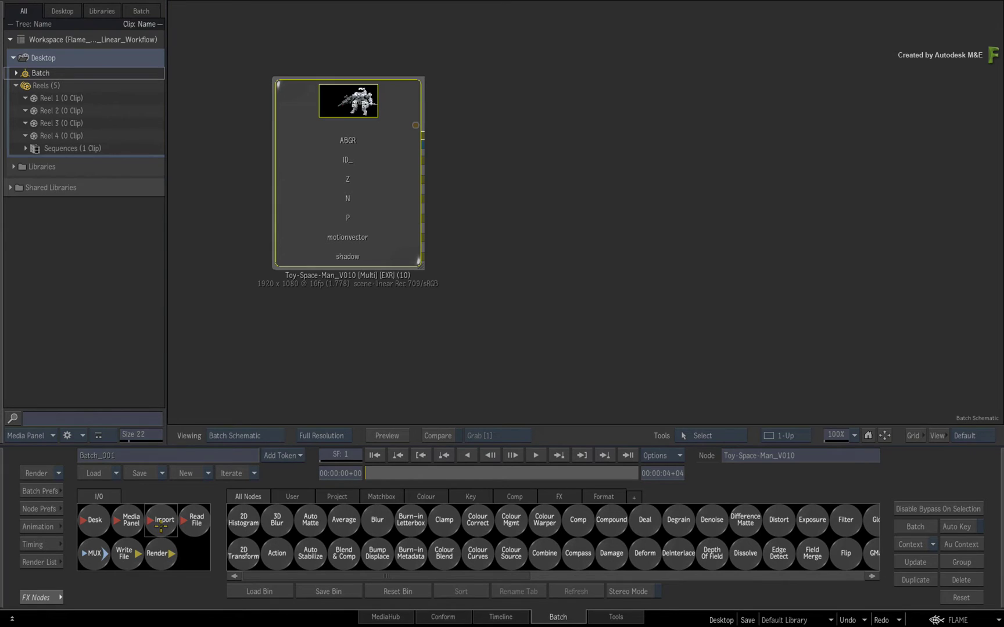
{"action": "left_click_drag", "start_coordinate": [354, 81], "coordinate": [398, 75]}
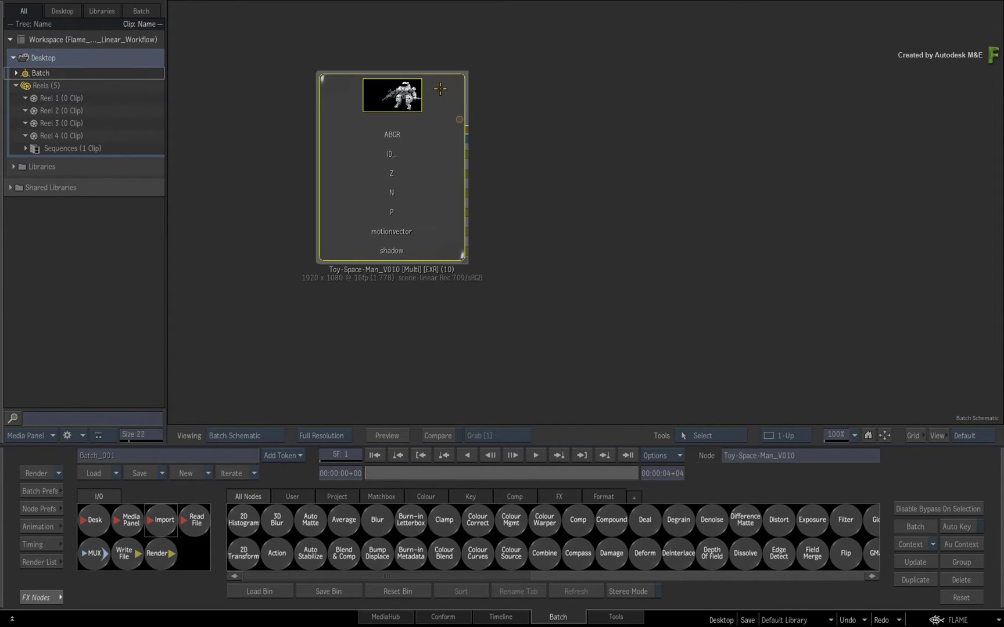
Step: Open the Toy-Space-Man_V010 node's extended settings and review its metadata, clip info and the ID_ channel's icon option
{"action": "double_click", "coordinate": [430, 104]}
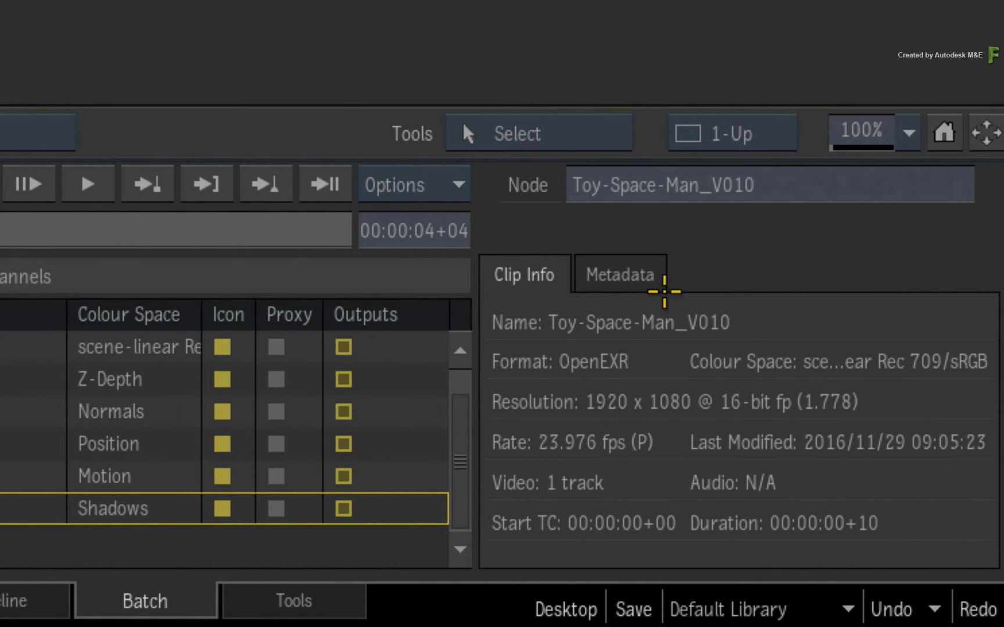
{"action": "left_click", "coordinate": [655, 273]}
{"action": "left_click_drag", "start_coordinate": [987, 387], "coordinate": [925, 319]}
{"action": "left_click", "coordinate": [514, 273]}
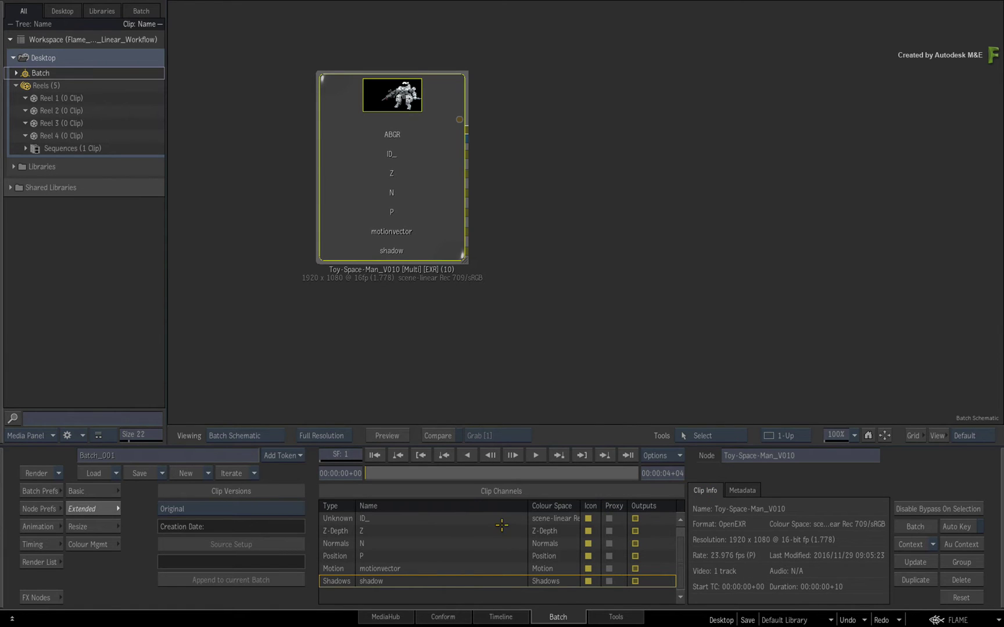
{"action": "left_click", "coordinate": [590, 517]}
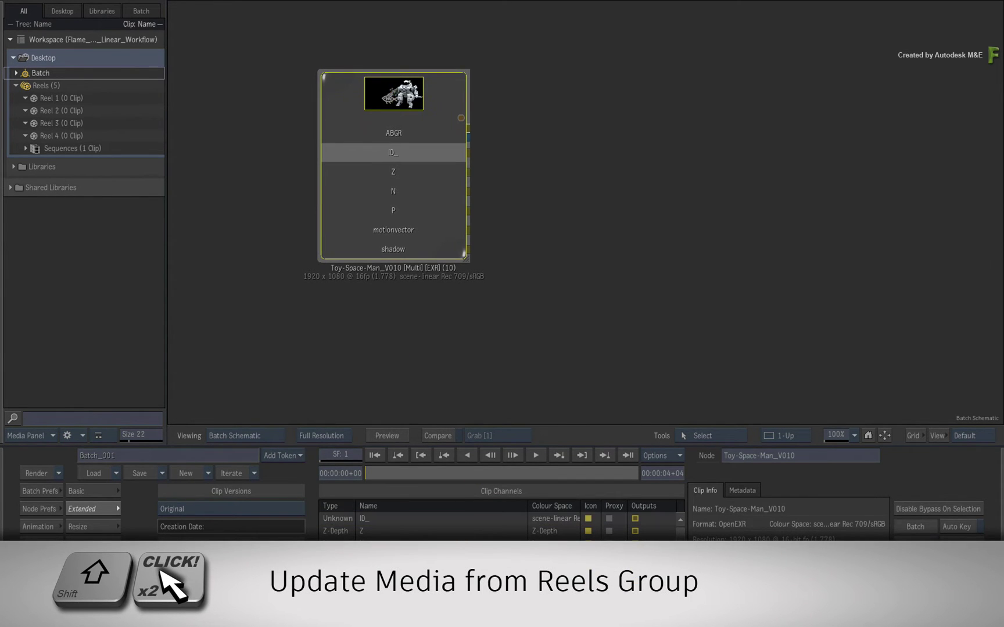
Step: Look at the reels and file browser options for updating the Toy-Space-Man_V010 node's media, cancelling both without loading anything
{"action": "double_click", "coordinate": [394, 94], "text": "shift"}
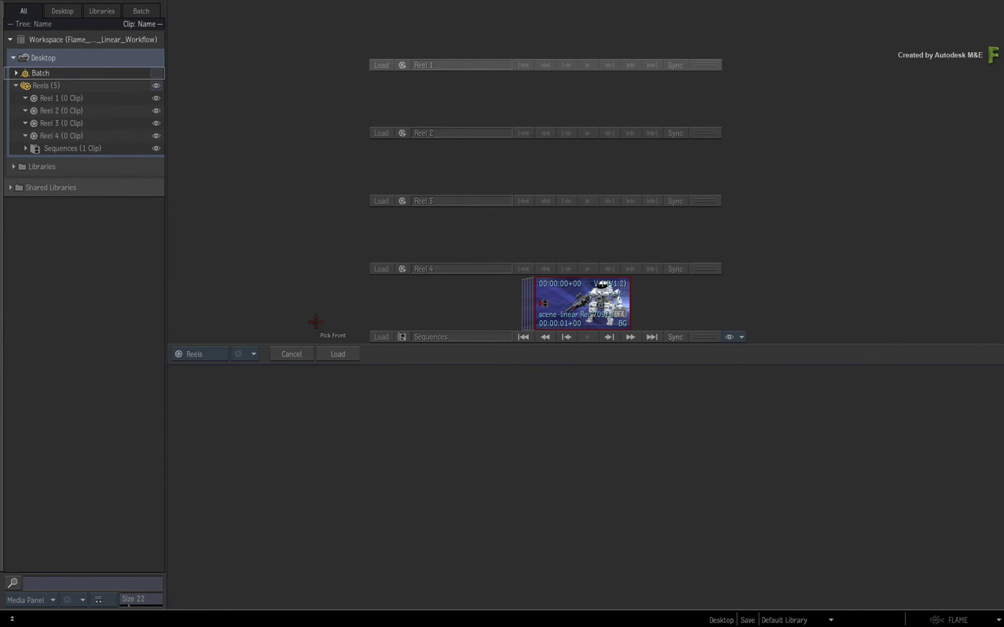
{"action": "left_click", "coordinate": [291, 354]}
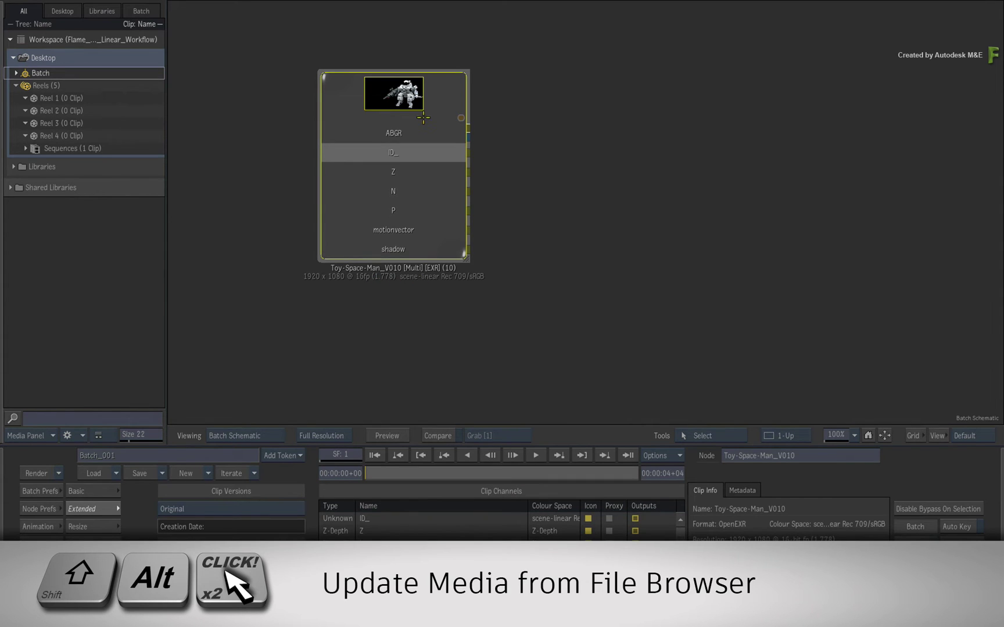
{"action": "double_click", "coordinate": [439, 100], "text": "alt+shift"}
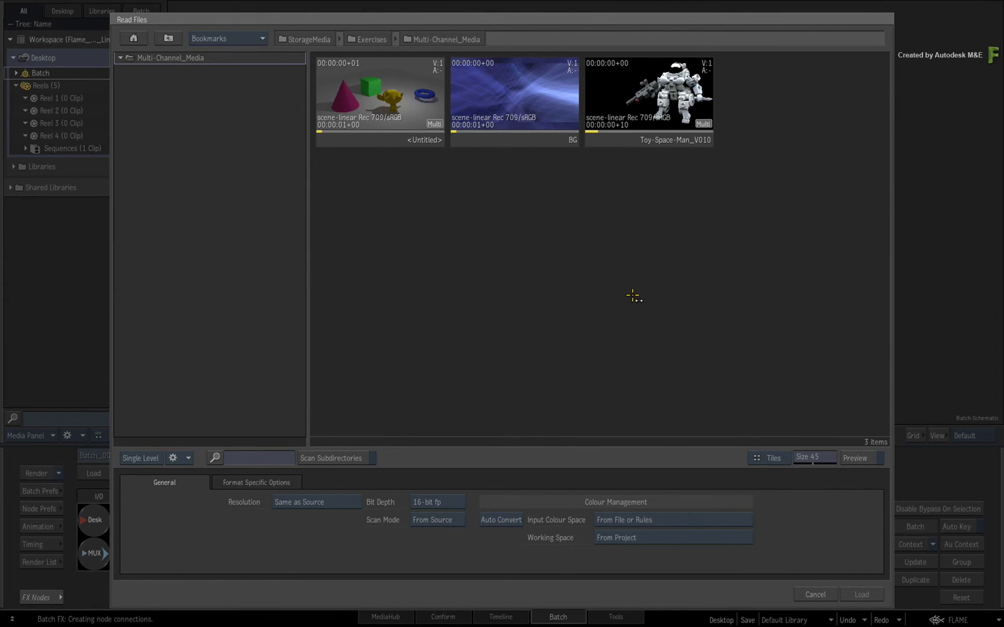
{"action": "left_click", "coordinate": [815, 594]}
Step: Move the Toy-Space-Man_V010 node slightly lower in the Batch schematic and save the Batch setup
{"action": "left_click_drag", "start_coordinate": [454, 91], "coordinate": [442, 119]}
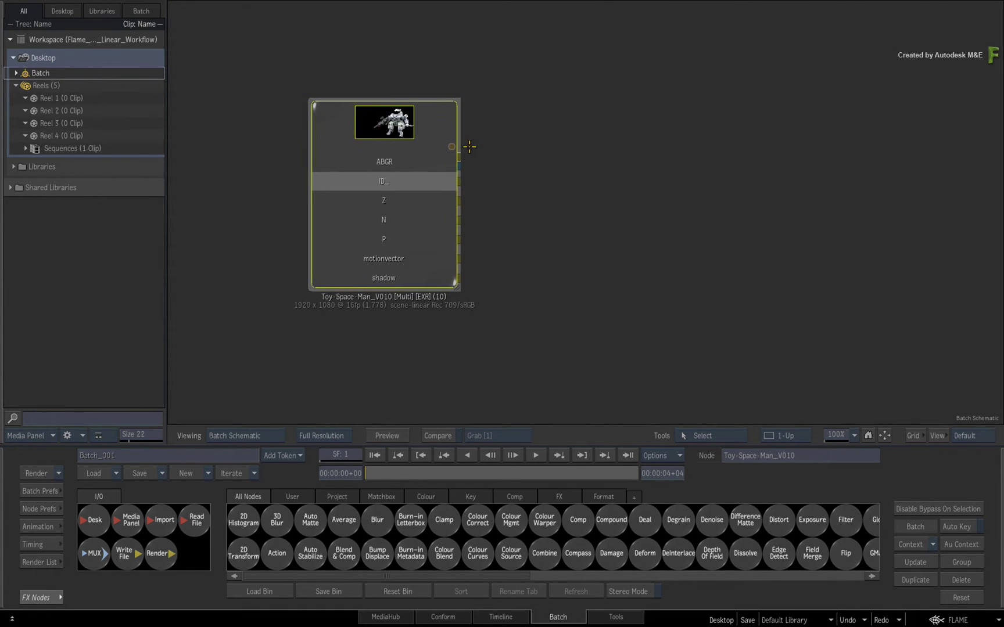
{"action": "key", "text": "ctrl+s"}
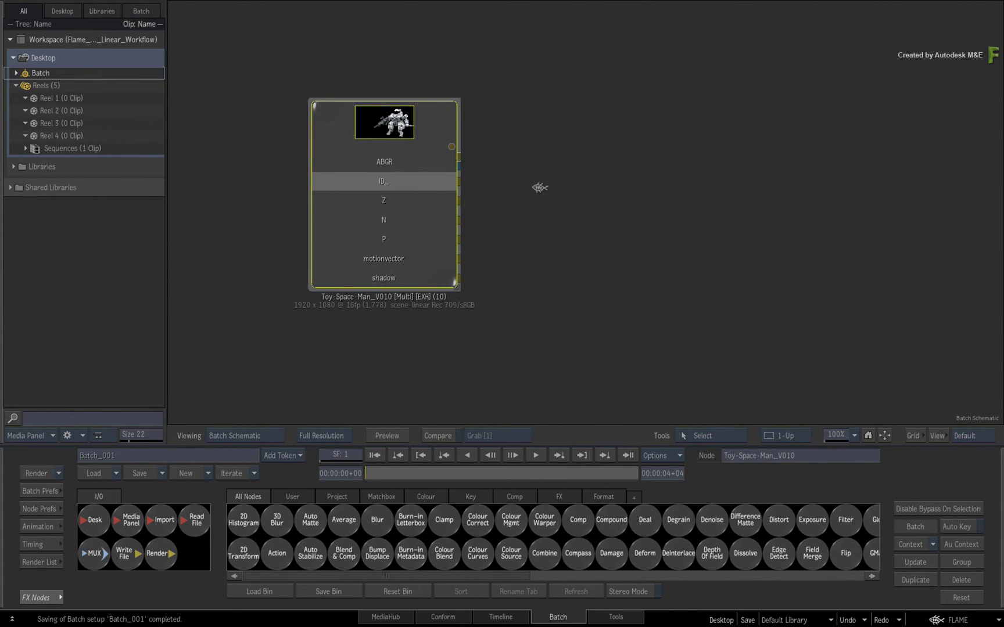
Step: Show the Toy-Space-Man_V010 node in the Result Viewer and cycle through its outputs, including ABGR, alpha, Z, N, P and shadow
{"action": "double_click", "coordinate": [440, 126]}
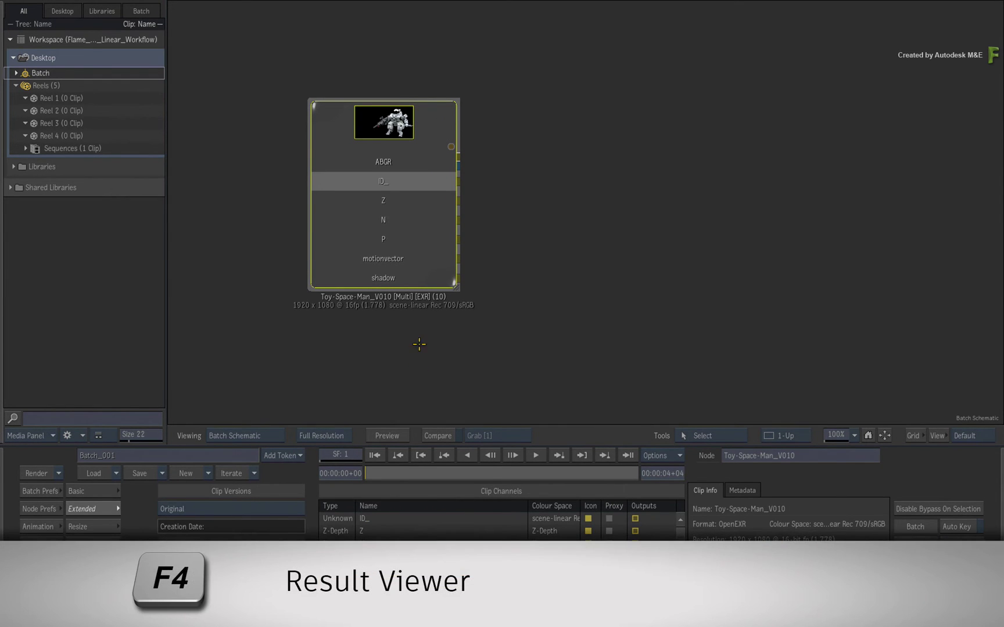
{"action": "key", "text": "F4"}
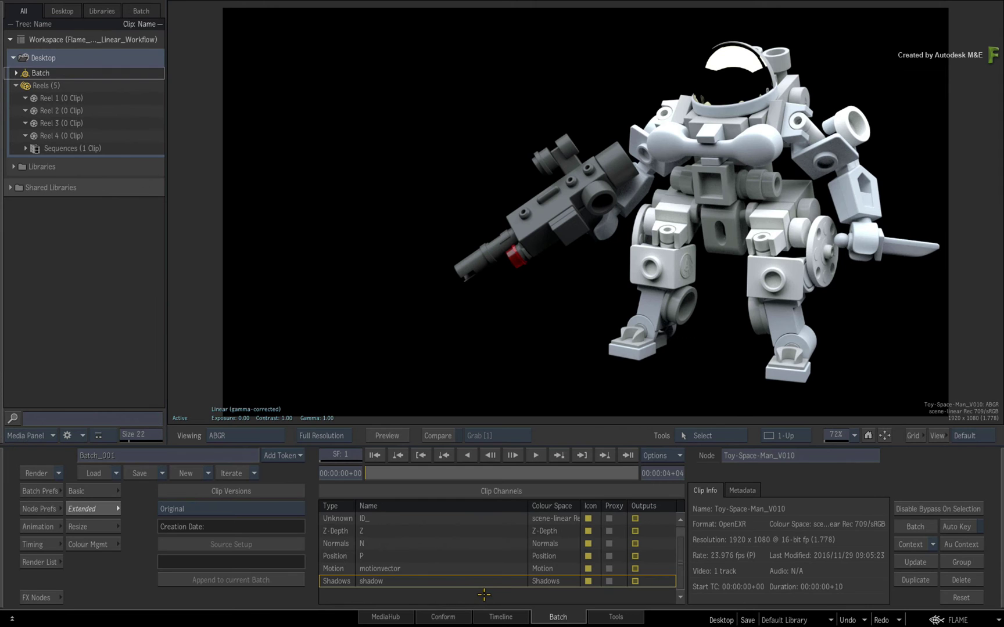
{"action": "key", "text": "m"}
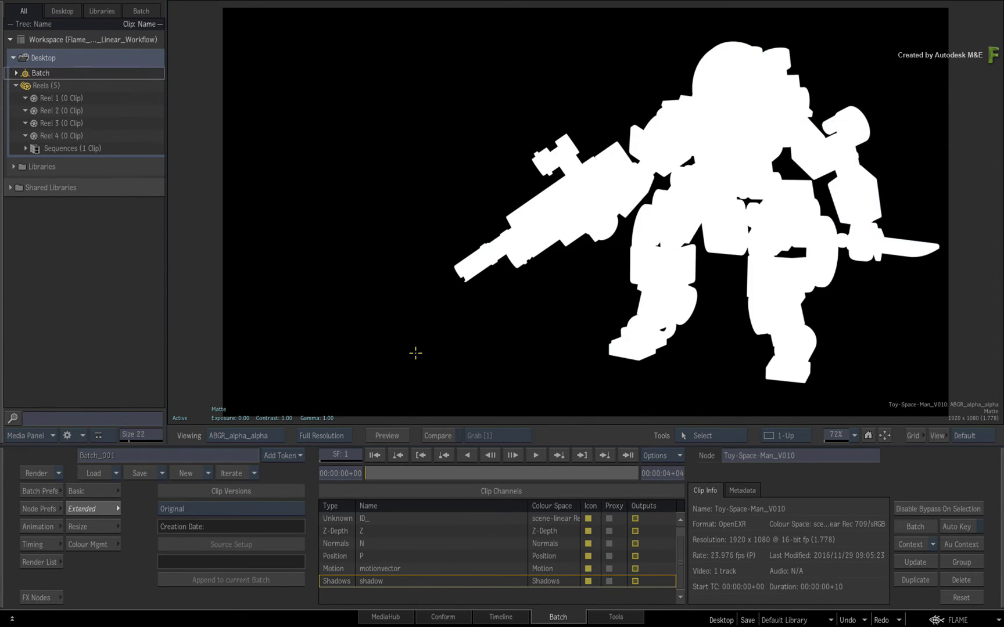
{"action": "key", "text": "Down"}
{"action": "key", "text": "Down"}
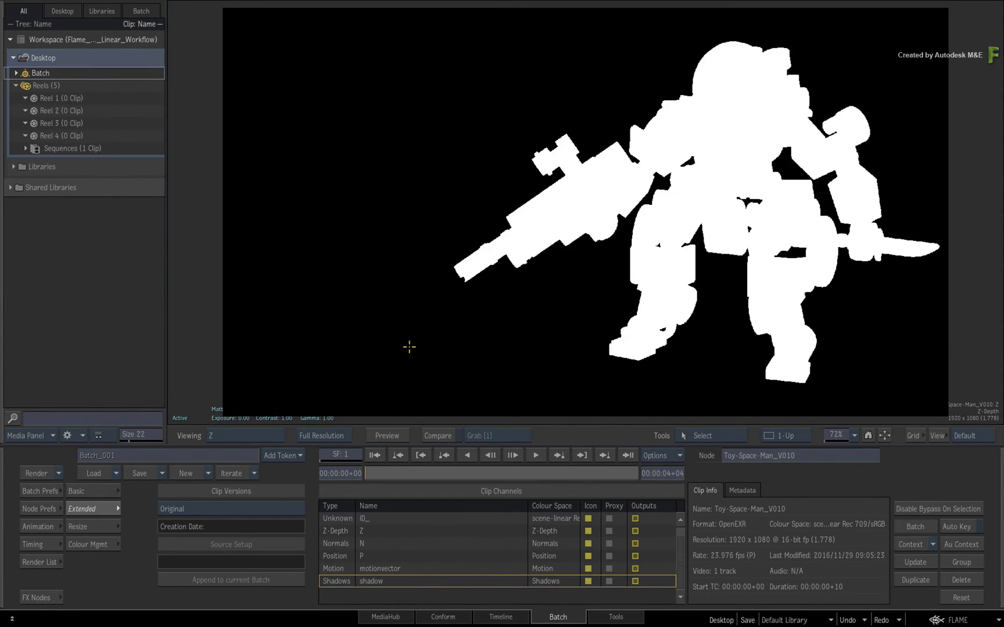
{"action": "key", "text": "Down"}
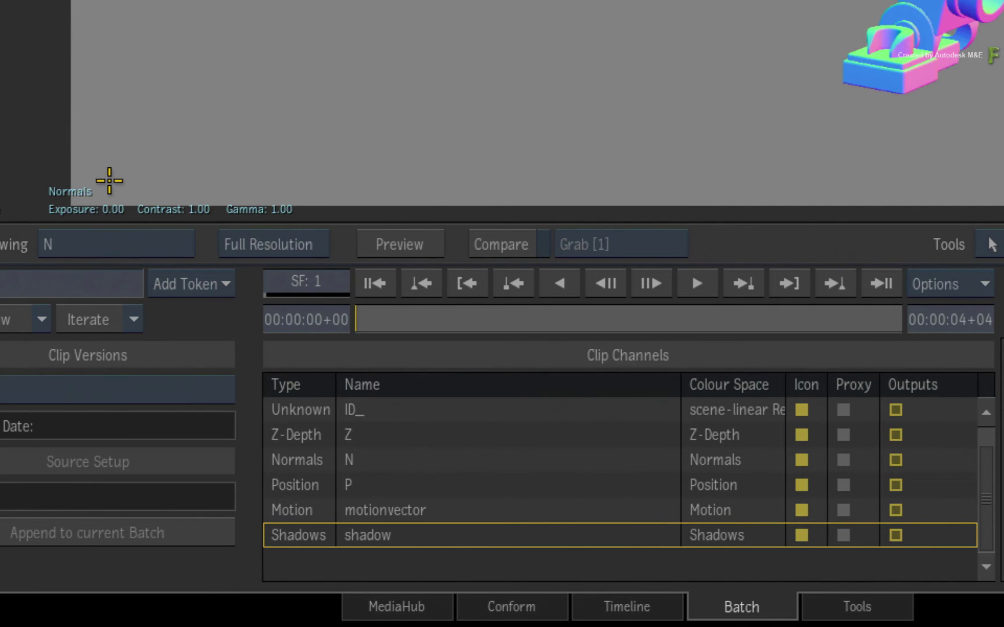
{"action": "key", "text": "Down"}
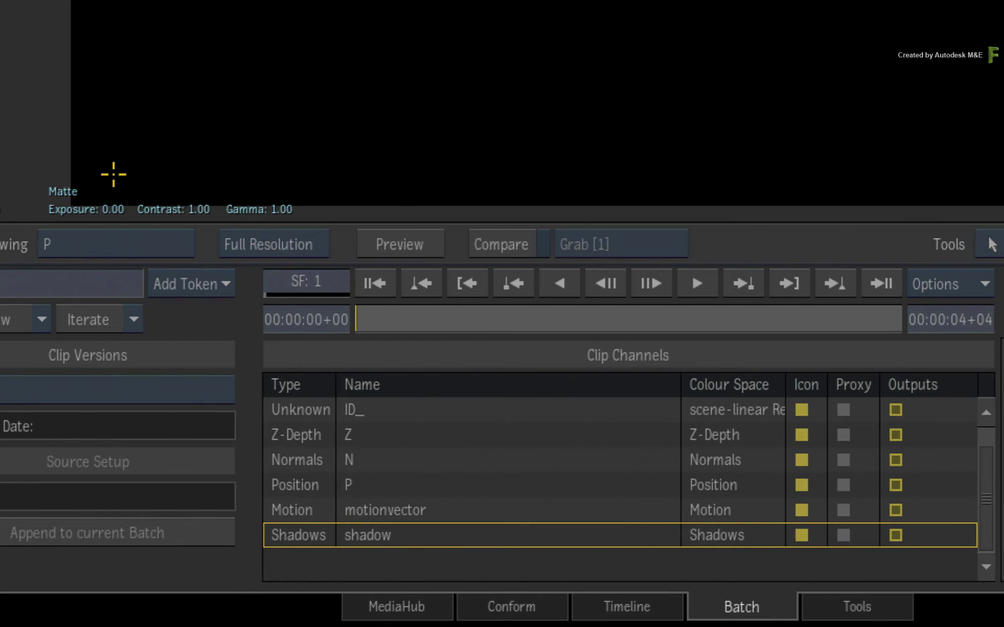
{"action": "key", "text": "Down"}
{"action": "key", "text": "Down"}
{"action": "key", "text": "Down"}
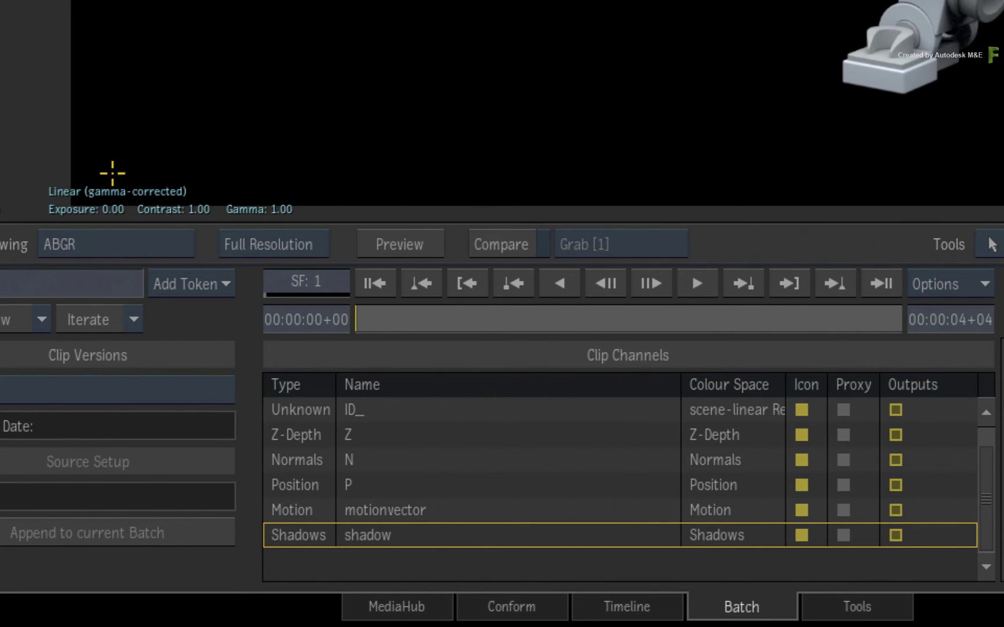
{"action": "key", "text": "Down"}
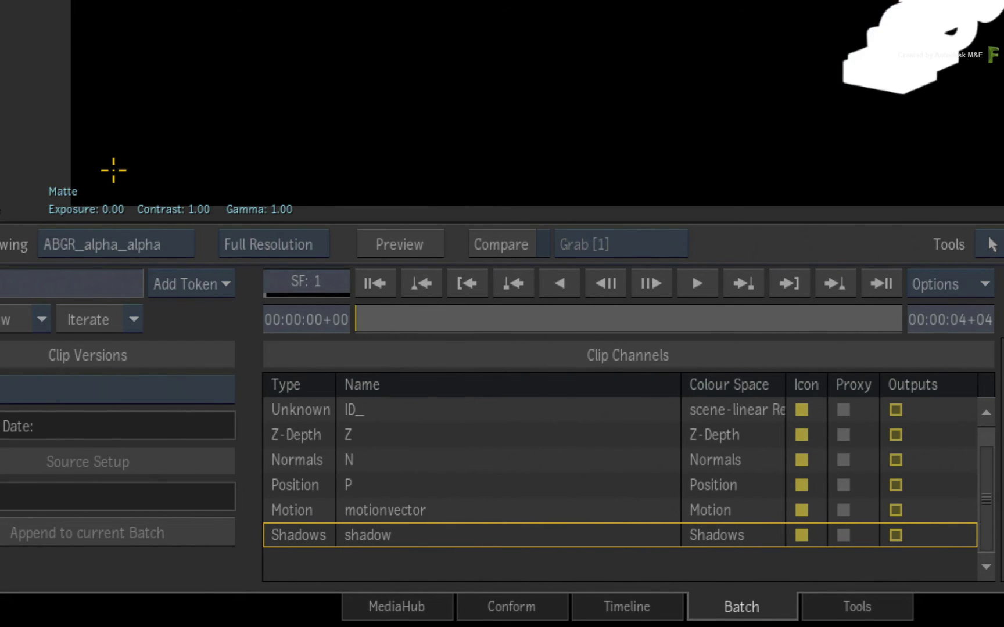
{"action": "key", "text": "Down"}
{"action": "key", "text": "Down"}
{"action": "key", "text": "Down"}
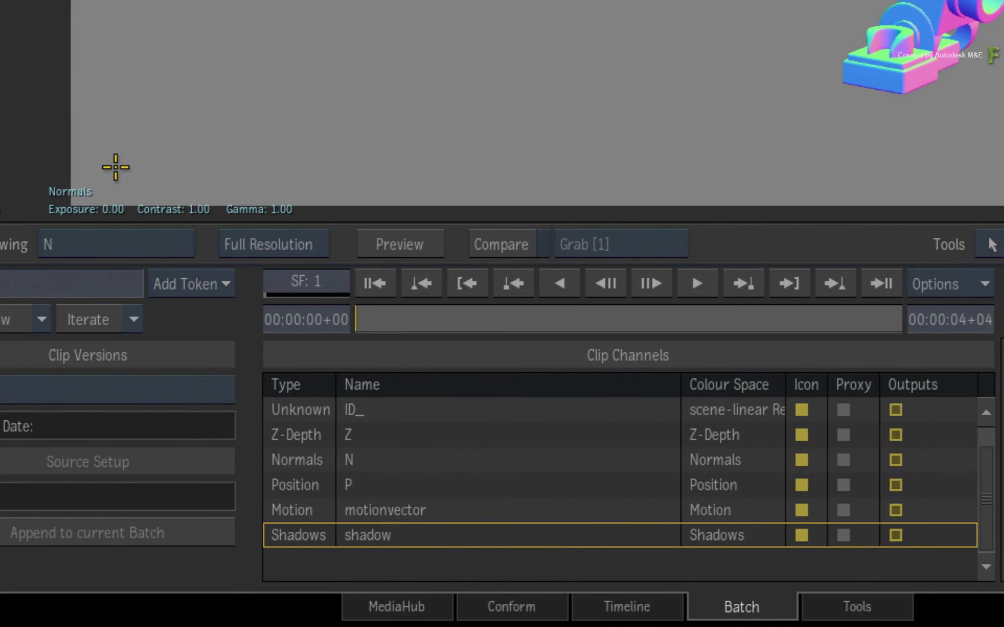
{"action": "key", "text": "Down"}
{"action": "key", "text": "Down"}
{"action": "key", "text": "Down"}
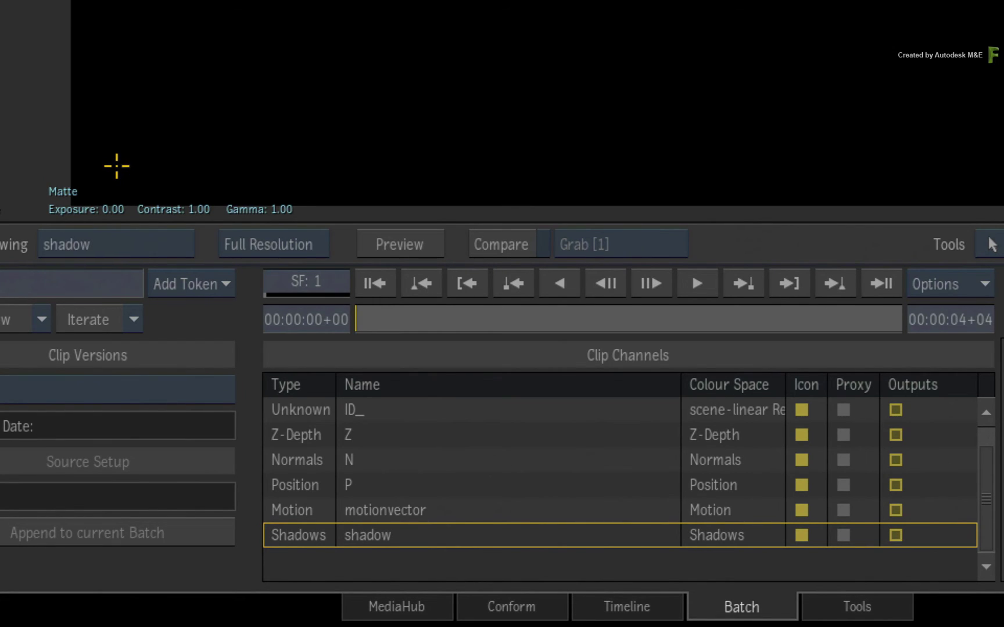
{"action": "key", "text": "Down"}
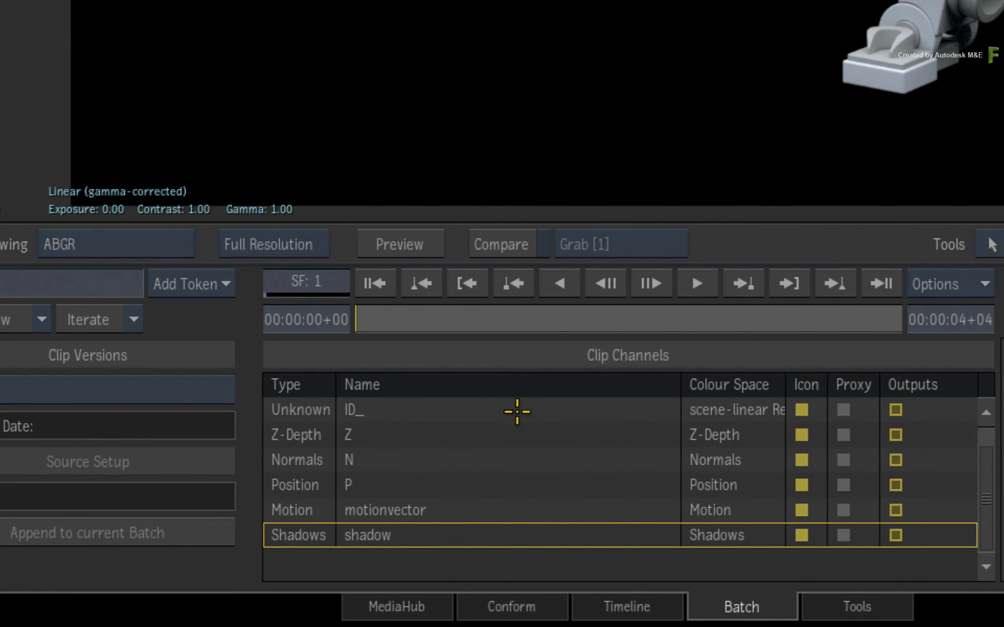
Step: Go through the clip channels from ID_ to shadow and back, checking the channel type assigned to each
{"action": "left_click", "coordinate": [468, 410]}
{"action": "left_click", "coordinate": [454, 437]}
{"action": "left_click", "coordinate": [451, 462]}
{"action": "left_click", "coordinate": [452, 487]}
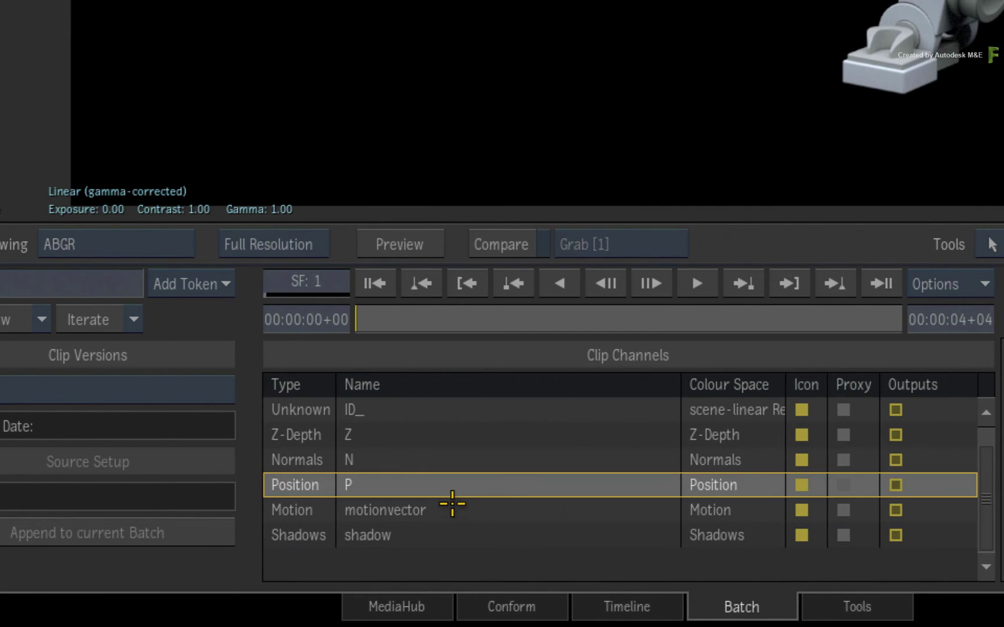
{"action": "left_click", "coordinate": [453, 511]}
{"action": "left_click", "coordinate": [449, 534]}
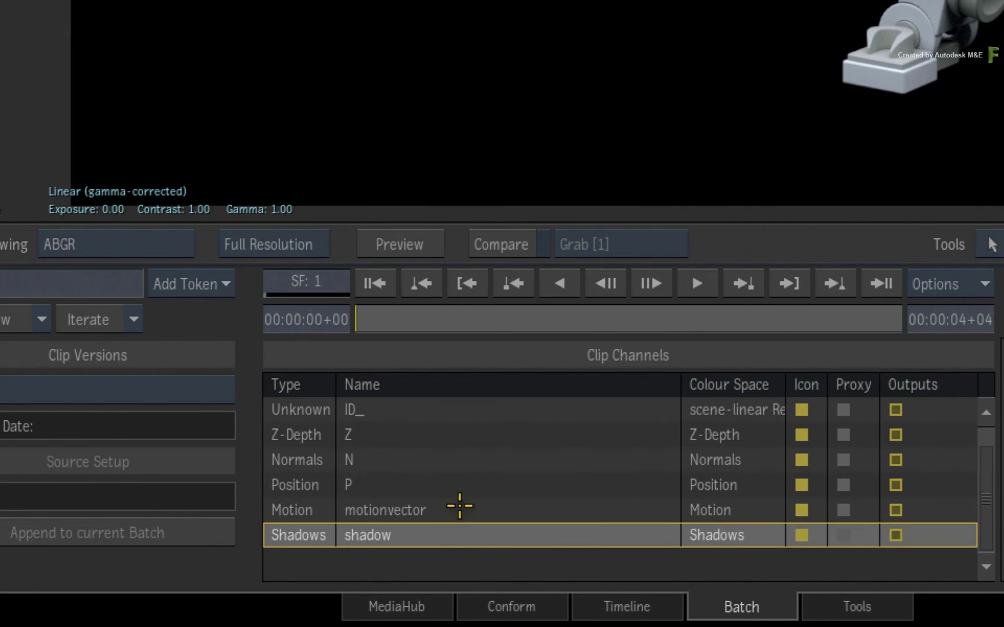
{"action": "left_click", "coordinate": [460, 507]}
{"action": "left_click", "coordinate": [470, 482]}
{"action": "left_click", "coordinate": [487, 435]}
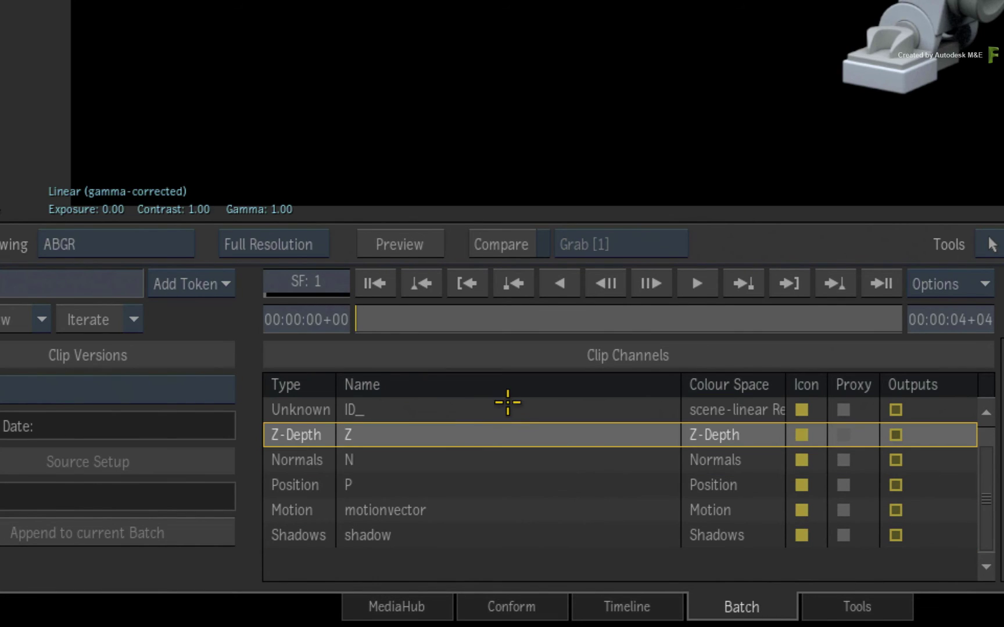
{"action": "left_click", "coordinate": [506, 406]}
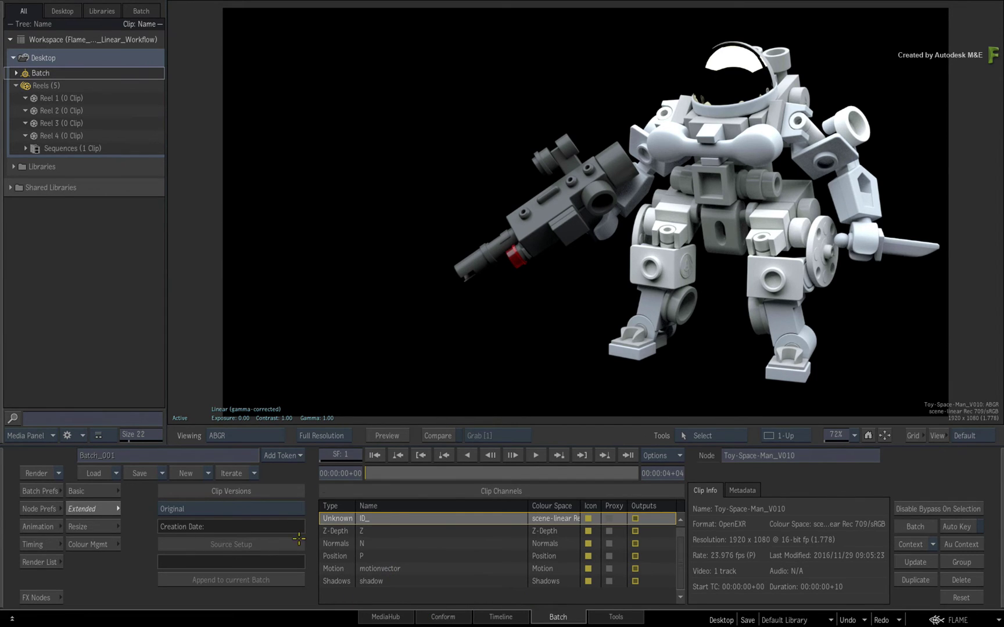
Step: Return to the Batch schematic, open Media Import with an Import node and expand the <Untitled> multi-channel clip's channels with the preview
{"action": "key", "text": "F4"}
{"action": "left_click", "coordinate": [36, 597]}
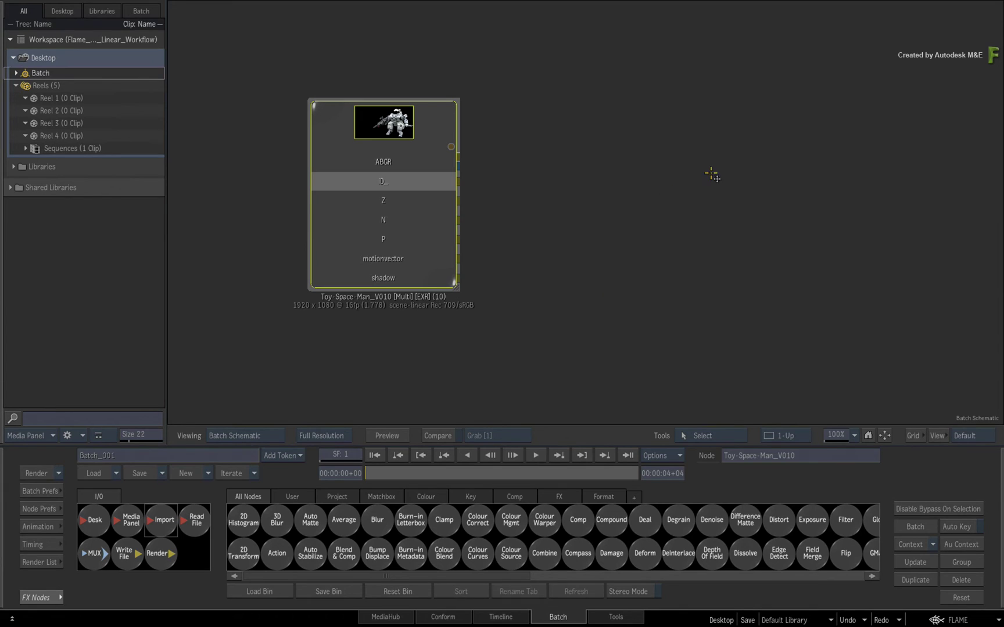
{"action": "left_click", "coordinate": [663, 210]}
{"action": "left_click", "coordinate": [381, 92]}
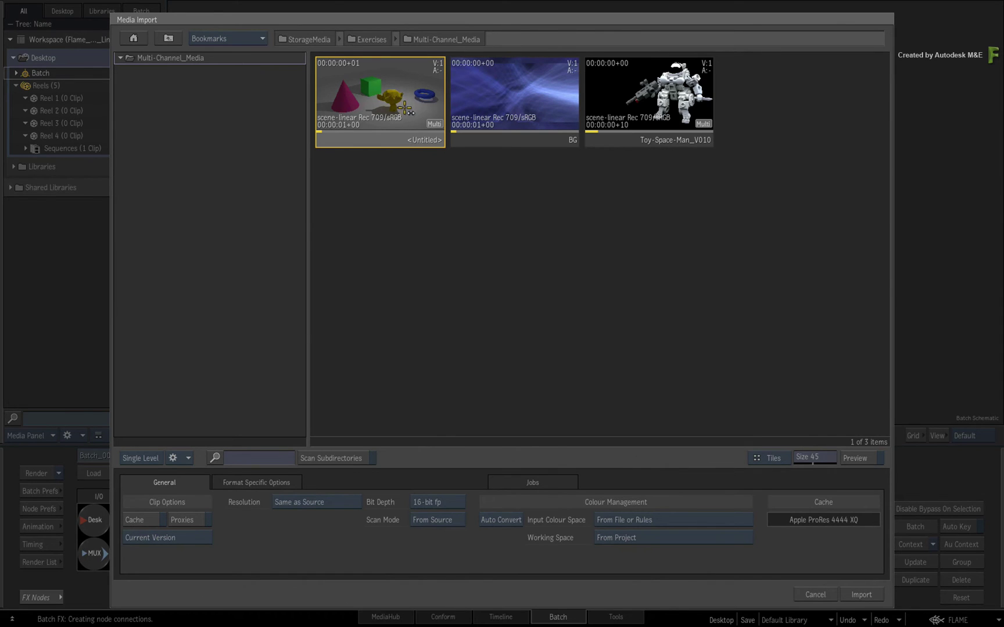
{"action": "left_click", "coordinate": [434, 124]}
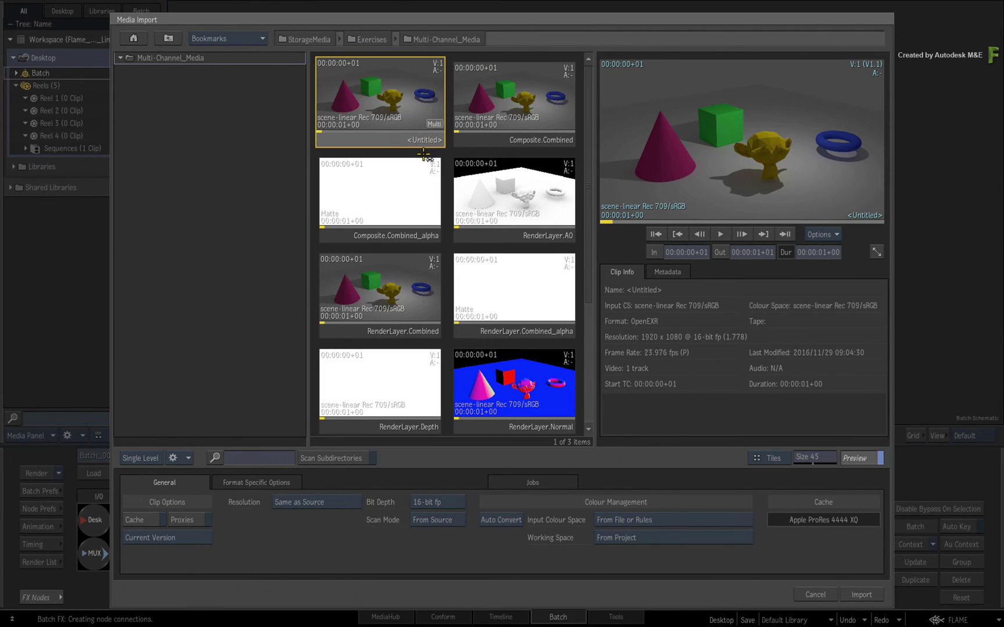
Step: Preview the <Untitled> clip's RenderLayer.AO, RenderLayer.Combined and RenderLayer.Normal channels and check their names and clip info
{"action": "left_click", "coordinate": [532, 208]}
{"action": "left_click", "coordinate": [402, 282]}
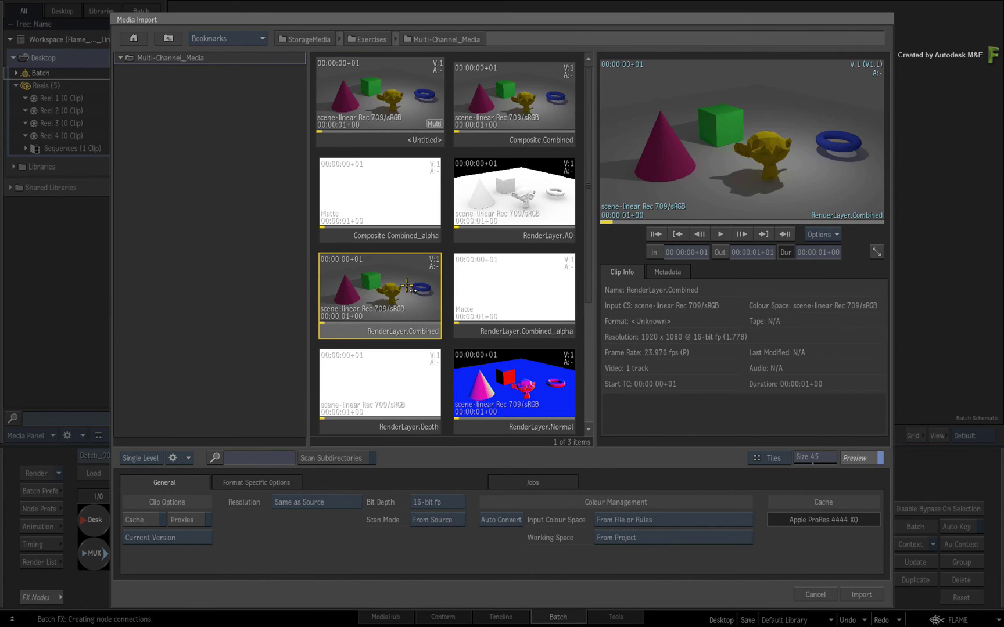
{"action": "left_click", "coordinate": [503, 382]}
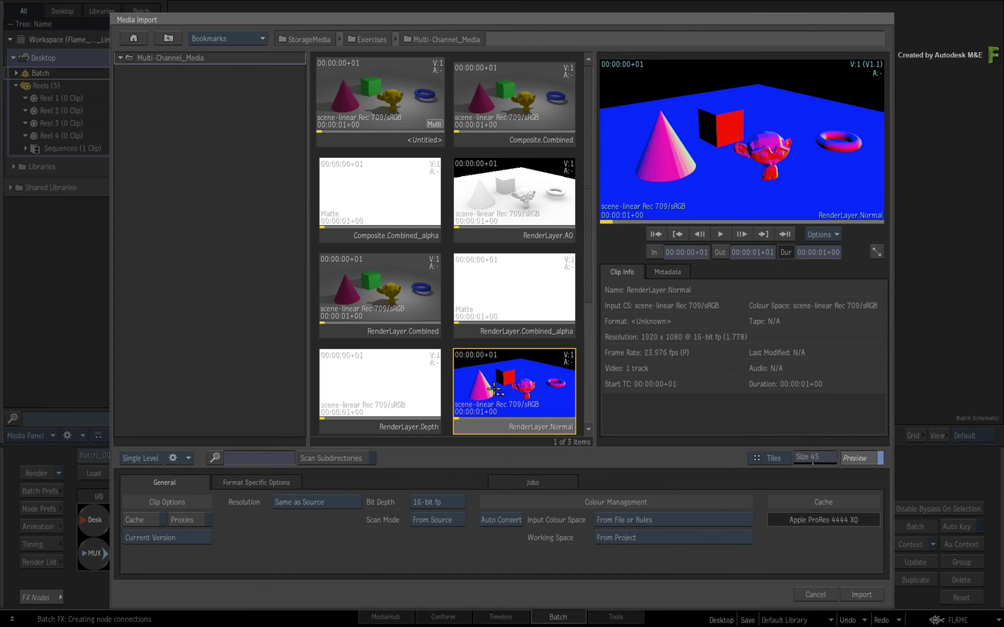
{"action": "left_click", "coordinate": [409, 293]}
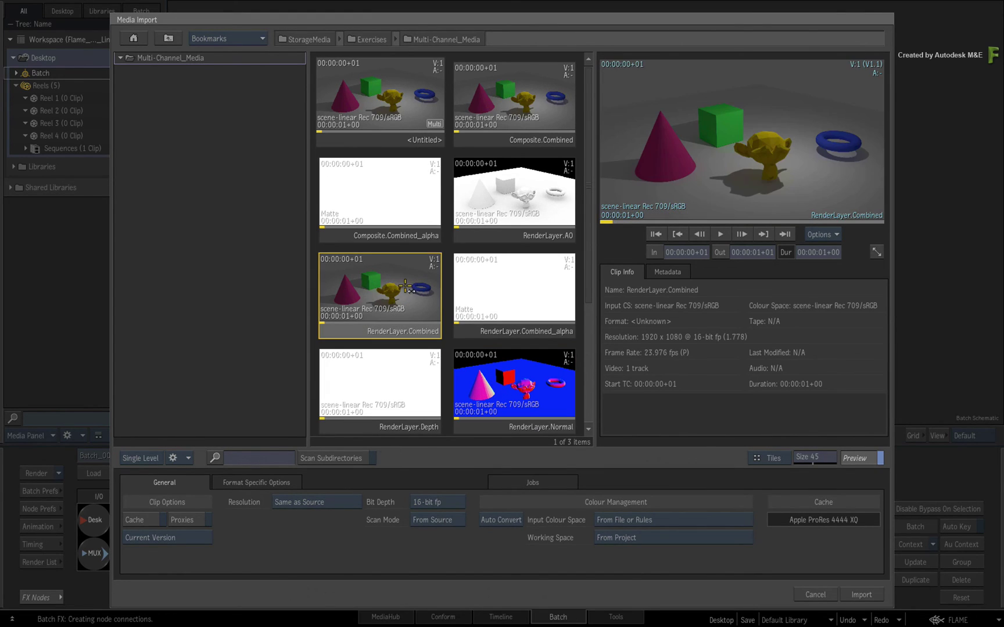
{"action": "left_click", "coordinate": [499, 180]}
{"action": "left_click", "coordinate": [395, 97]}
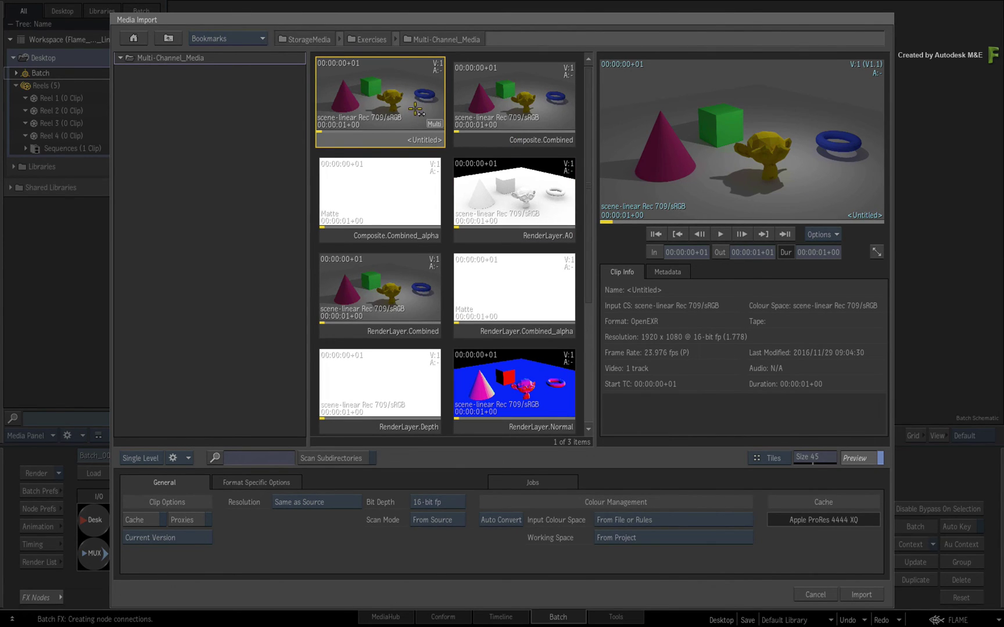
{"action": "left_click", "coordinate": [503, 204]}
{"action": "left_click", "coordinate": [403, 275]}
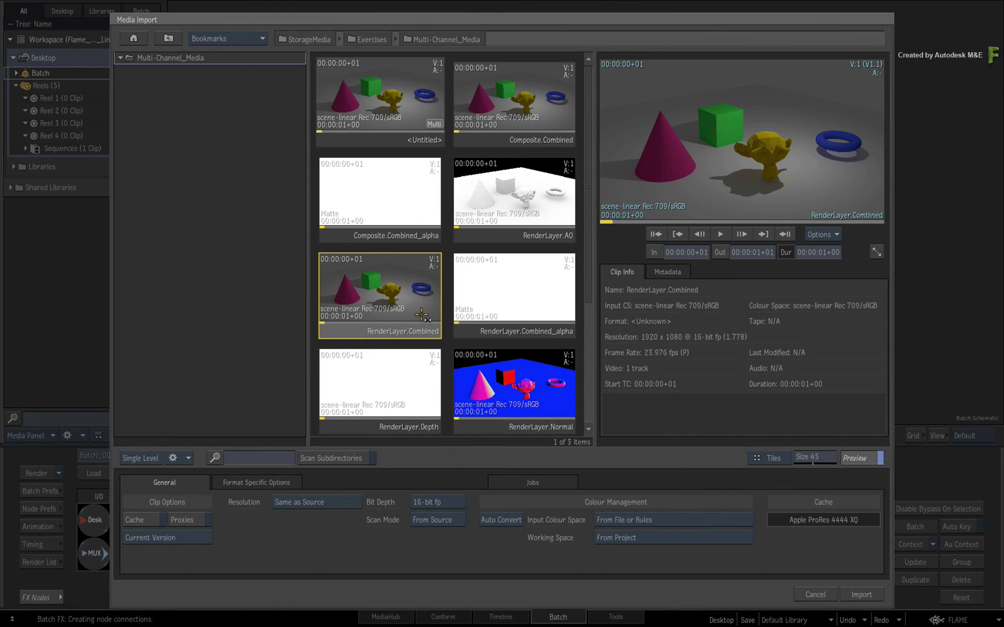
{"action": "left_click", "coordinate": [482, 380]}
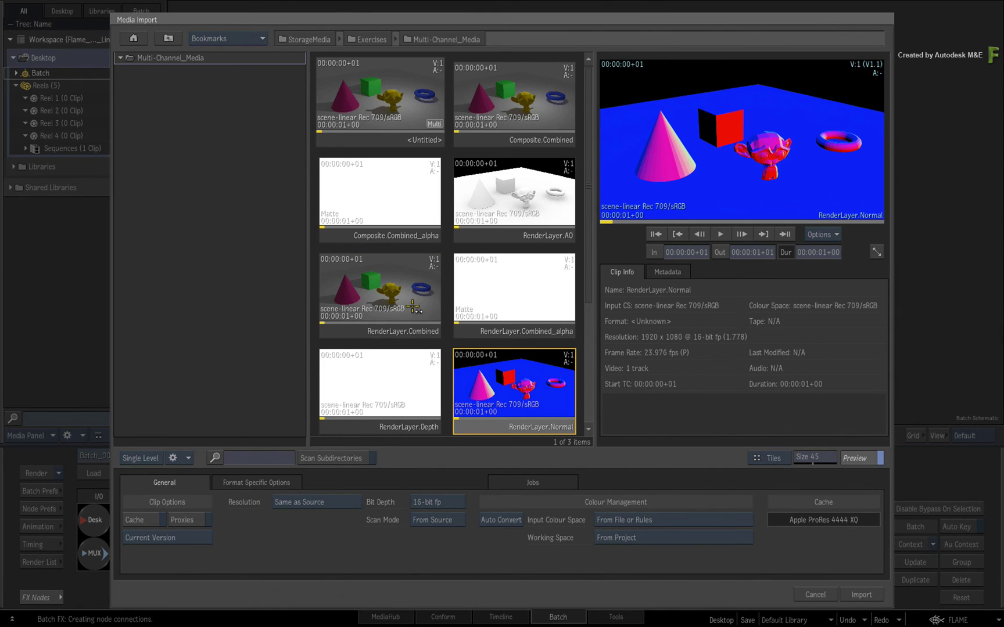
{"action": "left_click", "coordinate": [413, 308]}
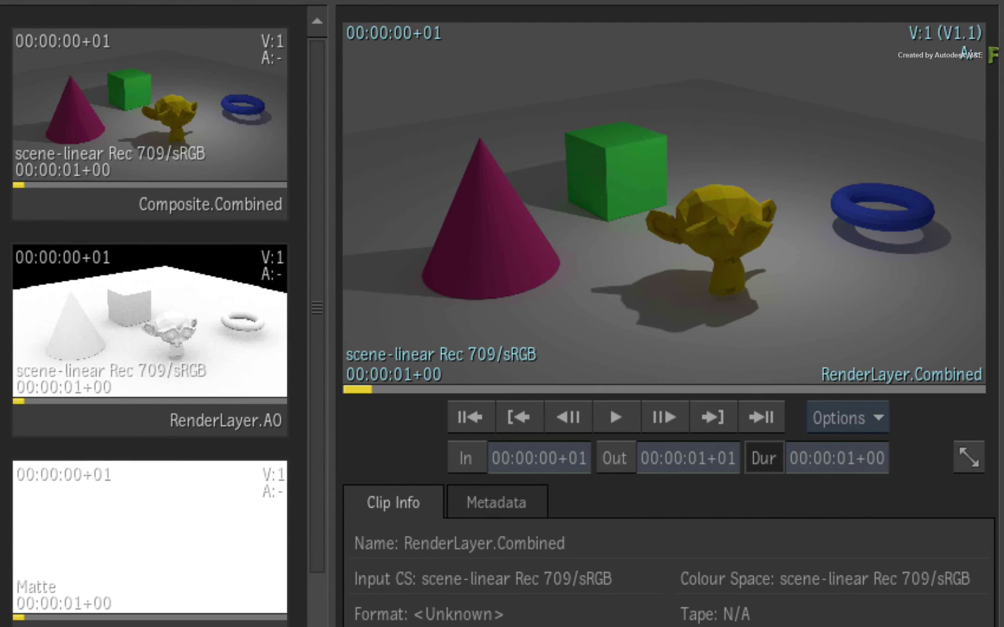
{"action": "left_click", "coordinate": [203, 338]}
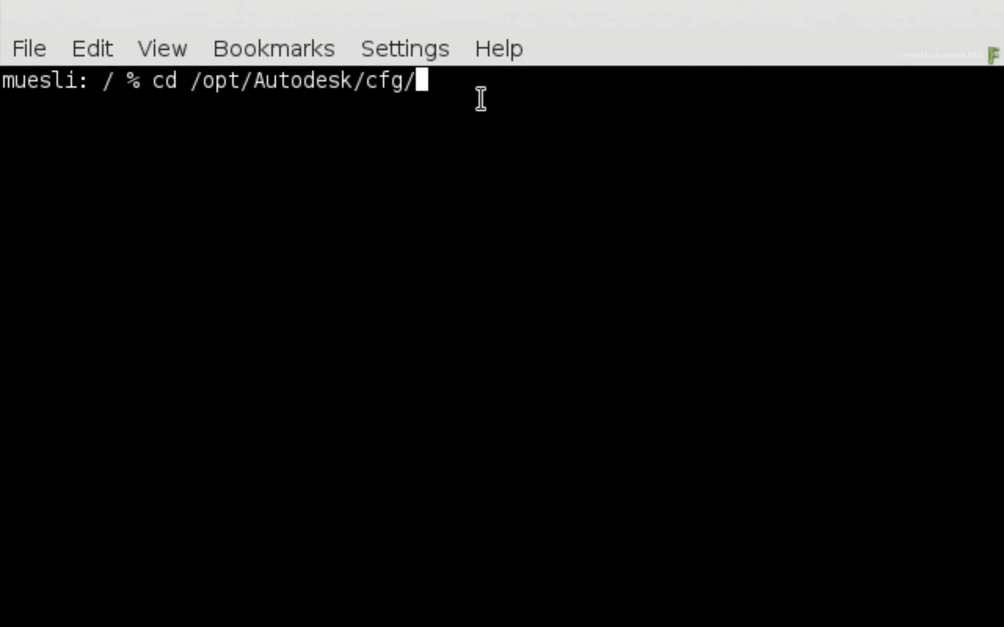
Step: In a terminal, change to the /opt/Autodesk/cfg/ directory and open channelrules.cfg in vi
{"action": "key", "text": "Return"}
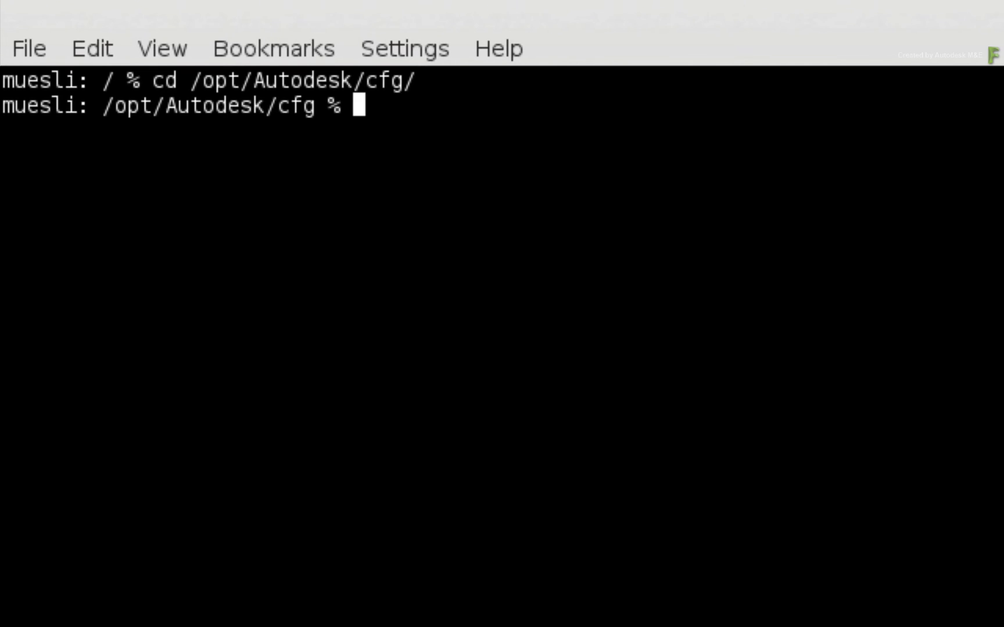
{"action": "type", "text": "vi channelrules.cfg"}
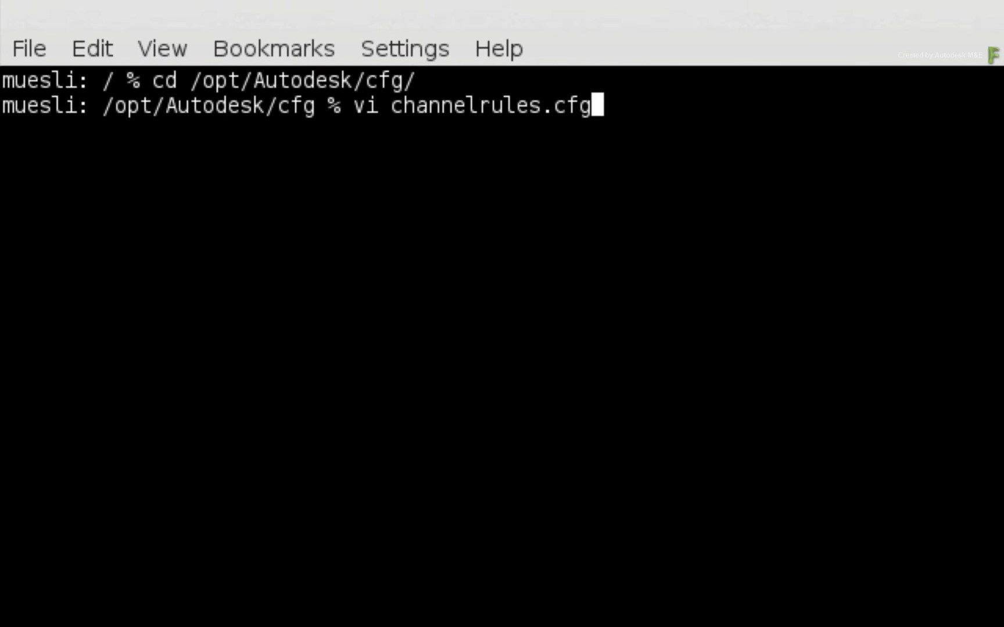
{"action": "key", "text": "Return"}
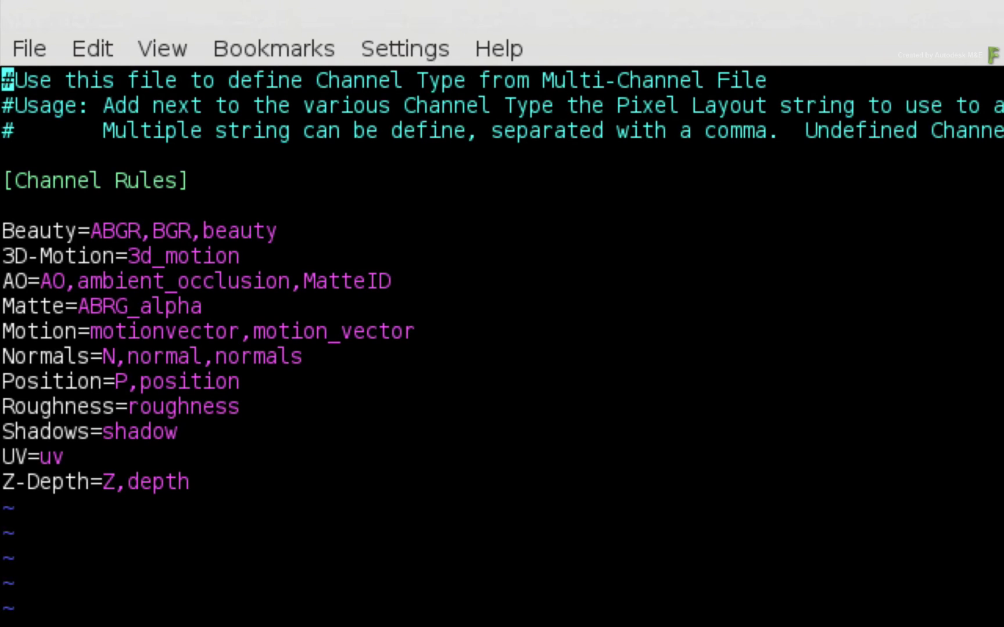
Step: Append RenderLayer.AO to the AO rule in channelrules.cfg, separated by a comma, and save and close the file
{"action": "key", "text": "Down"}
{"action": "key", "text": "Down"}
{"action": "key", "text": "Down"}
{"action": "key", "text": "Down"}
{"action": "key", "text": "Down"}
{"action": "key", "text": "Down"}
{"action": "key", "text": "Down"}
{"action": "key", "text": "Down"}
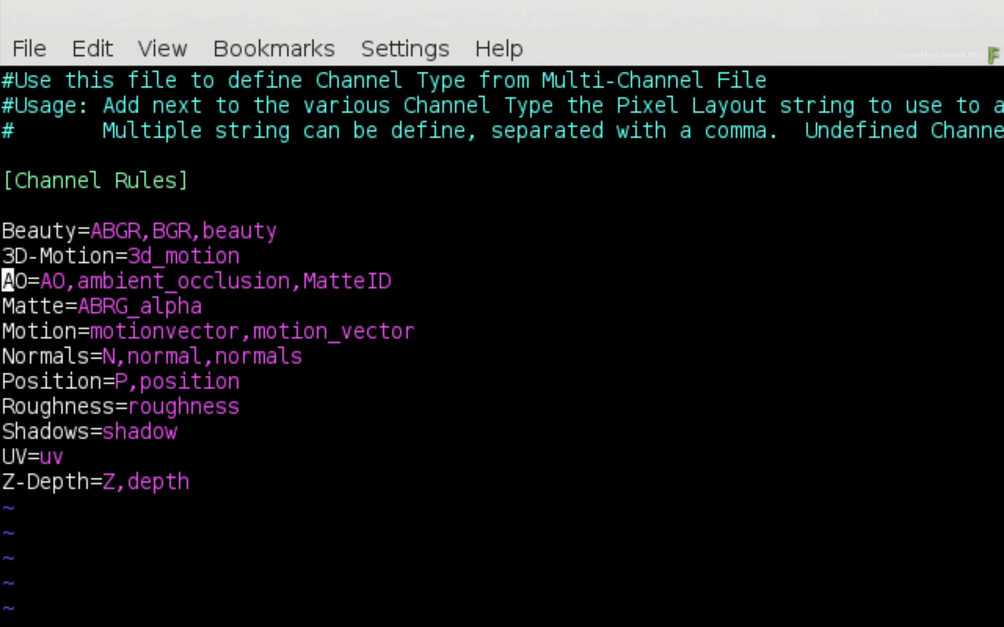
{"action": "key", "text": "Right"}
{"action": "key", "text": "Right"}
{"action": "key", "text": "Right"}
{"action": "key", "text": "Right"}
{"action": "key", "text": "Right"}
{"action": "key", "text": "Right"}
{"action": "key", "text": "Right"}
{"action": "key", "text": "Right"}
{"action": "key", "text": "Right"}
{"action": "key", "text": "Right"}
{"action": "key", "text": "Right"}
{"action": "key", "text": "Right"}
{"action": "key", "text": "Right"}
{"action": "key", "text": "Right"}
{"action": "key", "text": "Right"}
{"action": "key", "text": "Right"}
{"action": "key", "text": "Right"}
{"action": "key", "text": "Right"}
{"action": "key", "text": "Right"}
{"action": "key", "text": "Right"}
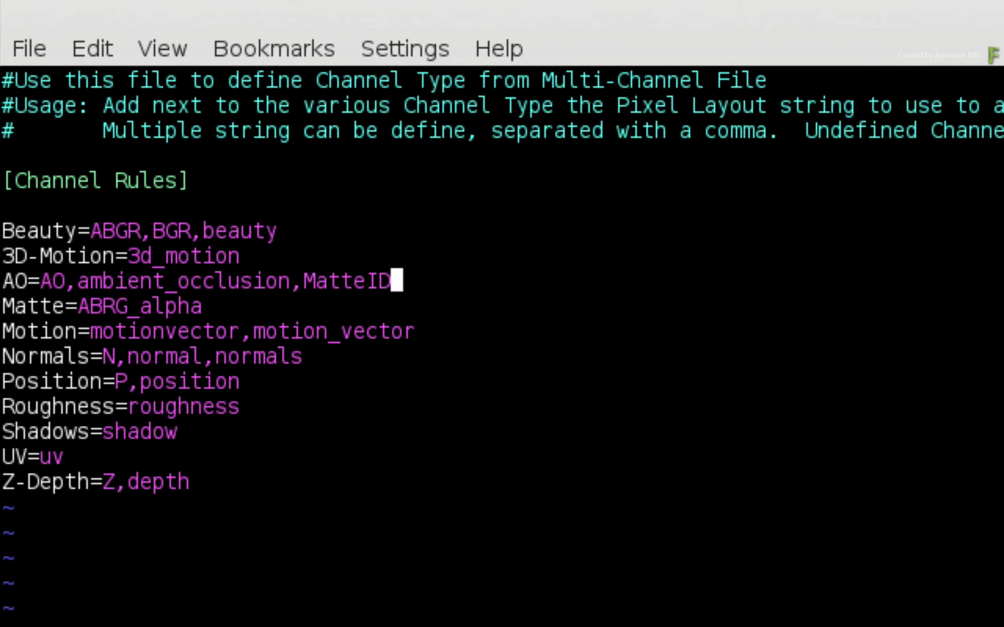
{"action": "type", "text": ","}
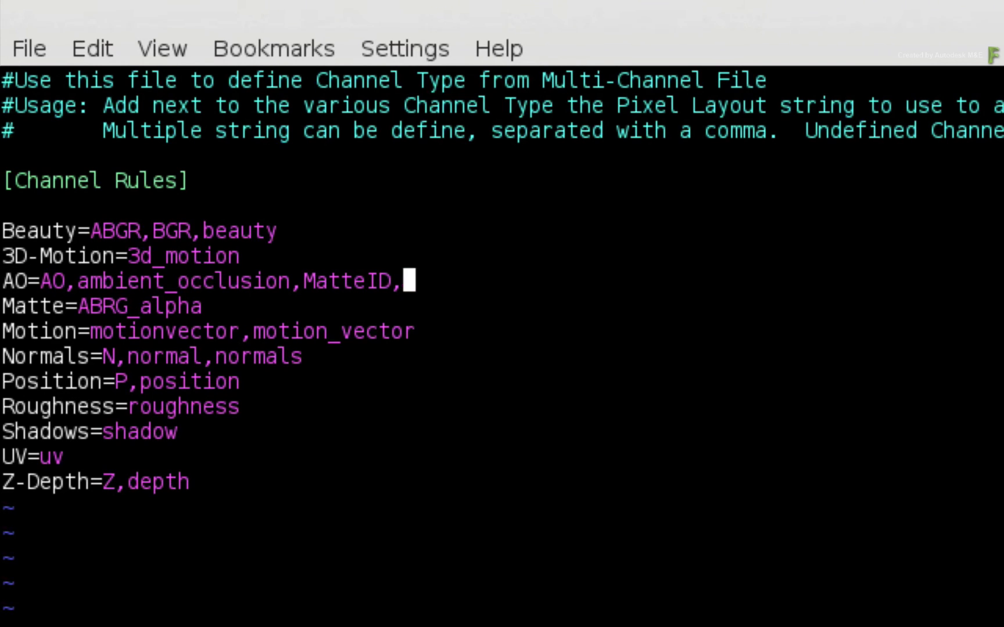
{"action": "type", "text": "Rend"}
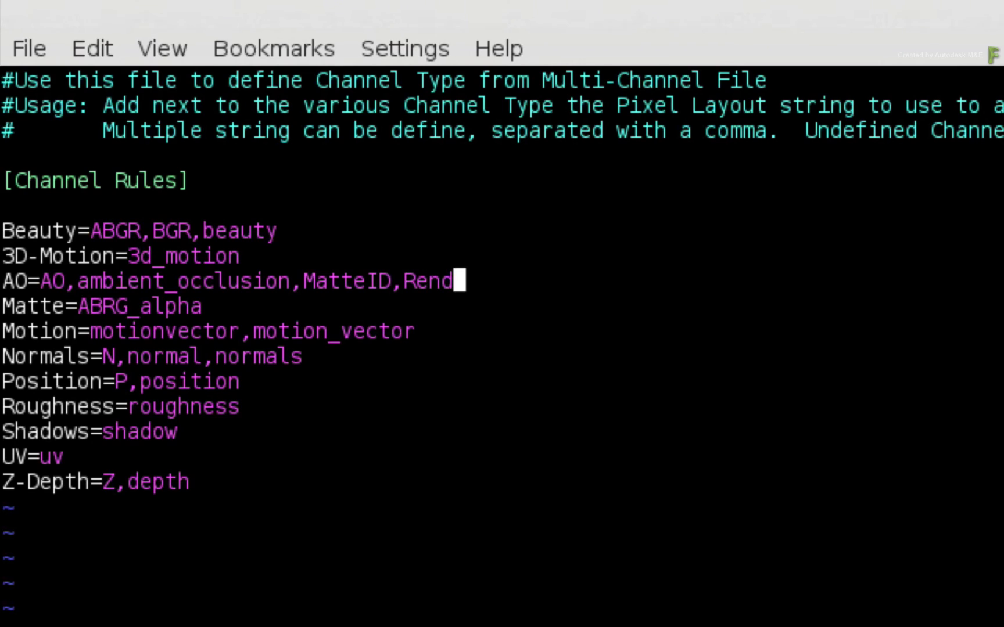
{"action": "type", "text": "erLay"}
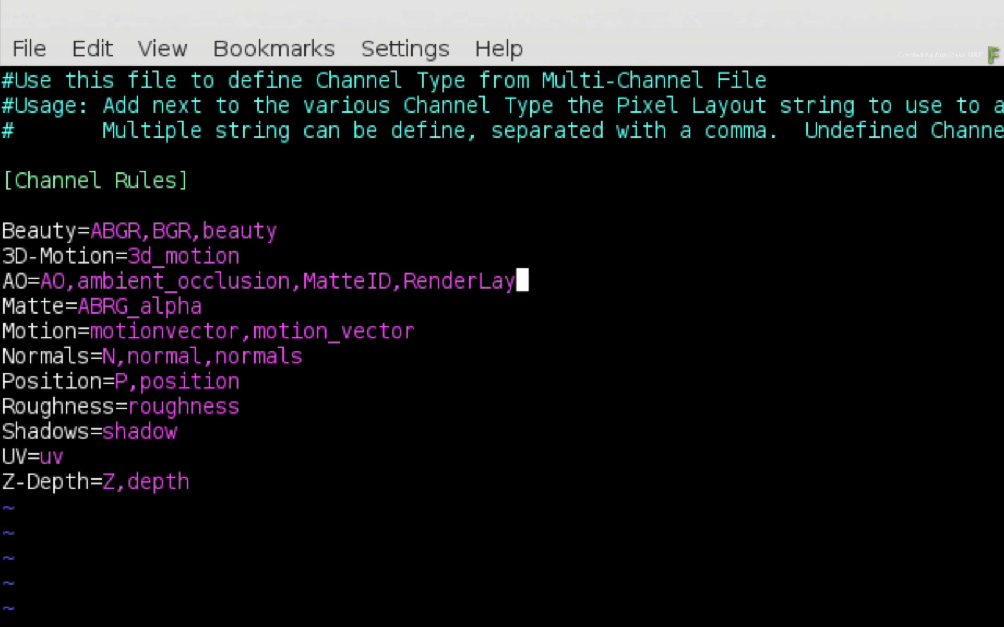
{"action": "type", "text": "er.AO"}
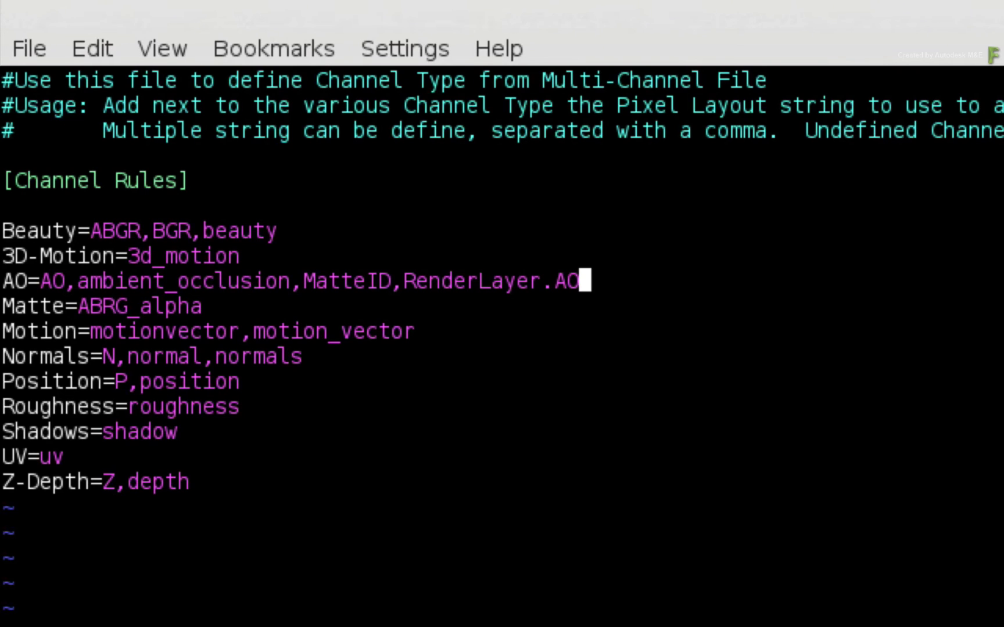
{"action": "key", "text": "Escape"}
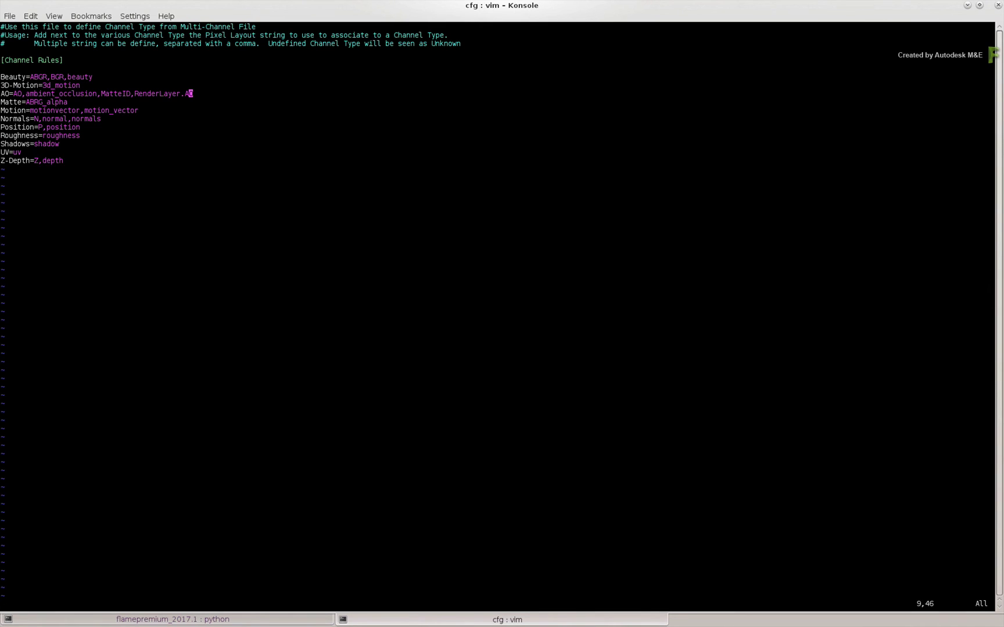
{"action": "type", "text": ":wq"}
{"action": "key", "text": "Return"}
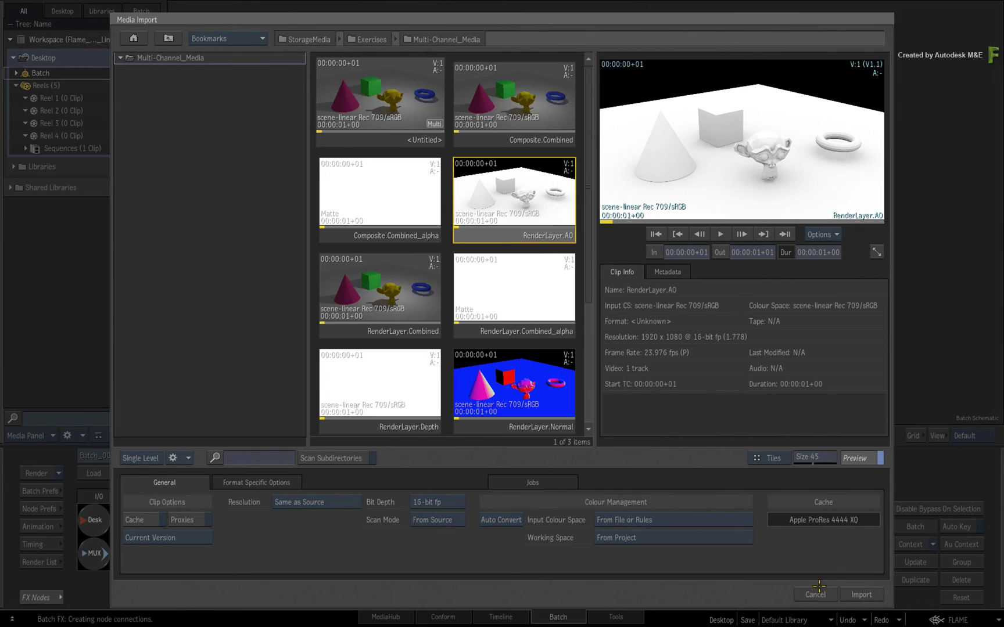
Step: Switch to Flame, close Media Import, reopen it with a new Import node and check the RenderLayer.AO channel's colour space
{"action": "left_click", "coordinate": [816, 592]}
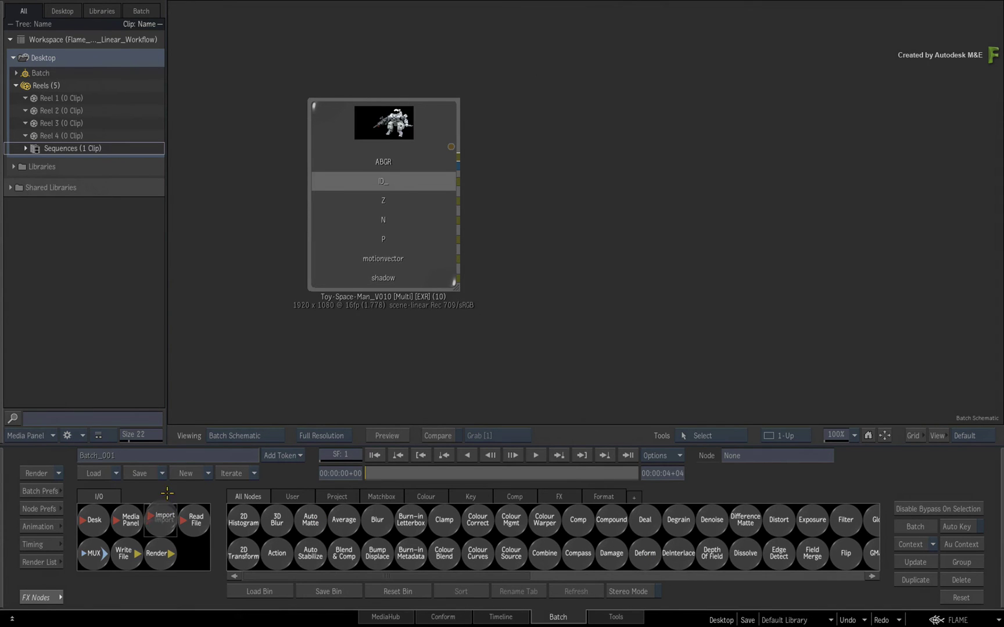
{"action": "left_click", "coordinate": [162, 520]}
{"action": "left_click", "coordinate": [660, 156]}
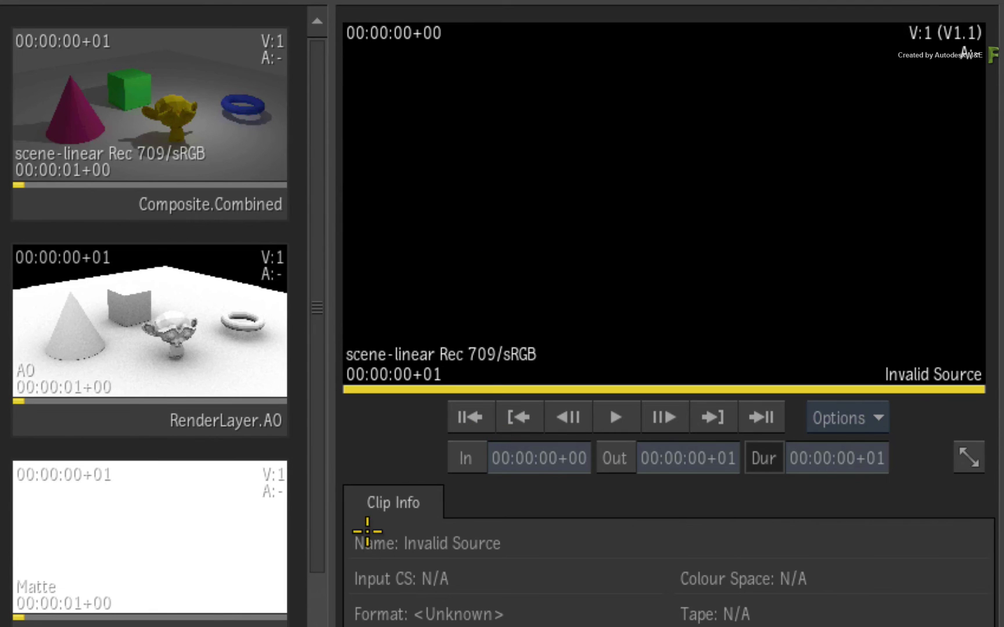
{"action": "left_click", "coordinate": [171, 375]}
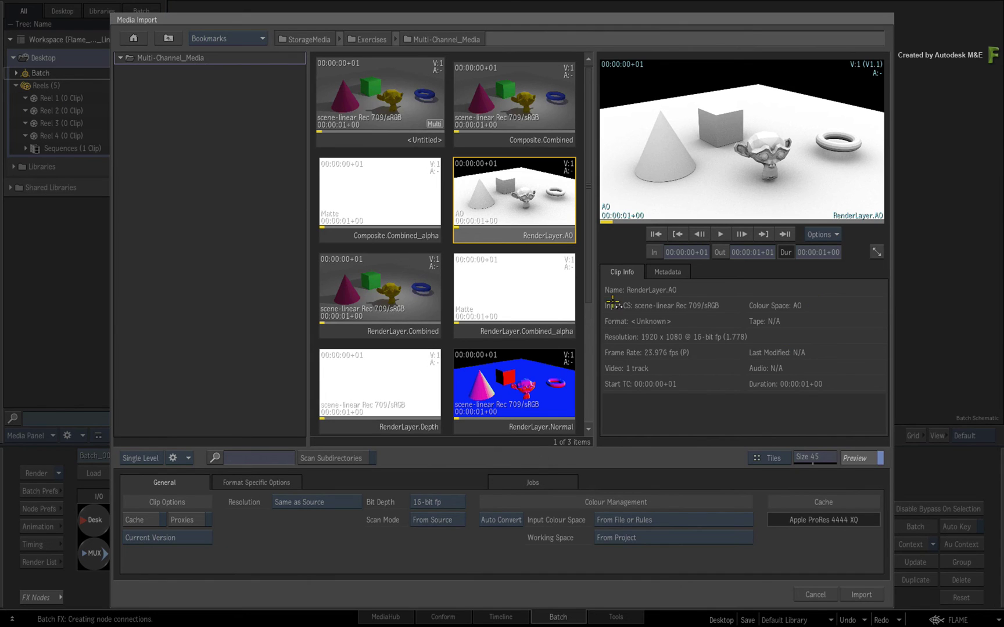
Step: Import the <Untitled> multi-channel clip into the Batch schematic, open its clip channels and select RenderLayer.AO to check its type
{"action": "left_click", "coordinate": [397, 81]}
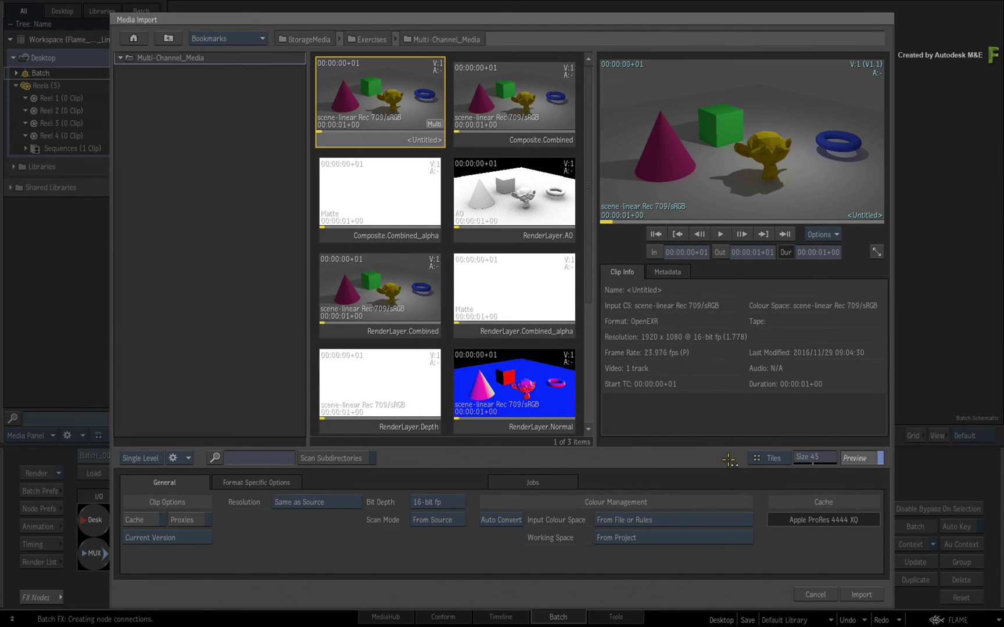
{"action": "left_click", "coordinate": [860, 593]}
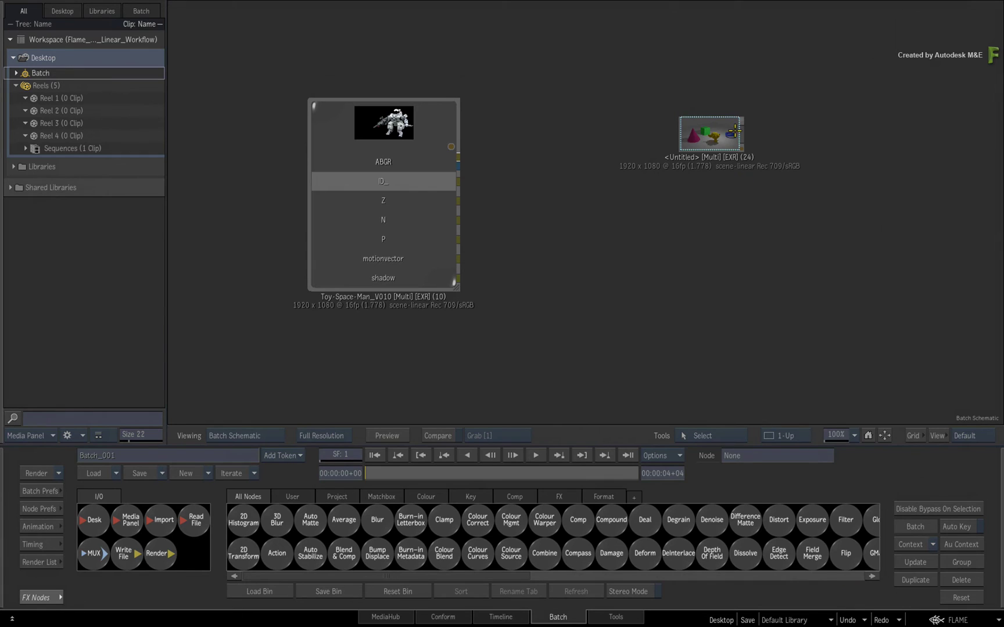
{"action": "left_click", "coordinate": [700, 143]}
{"action": "left_click_drag", "start_coordinate": [708, 66], "coordinate": [651, 104]}
{"action": "double_click", "coordinate": [650, 104]}
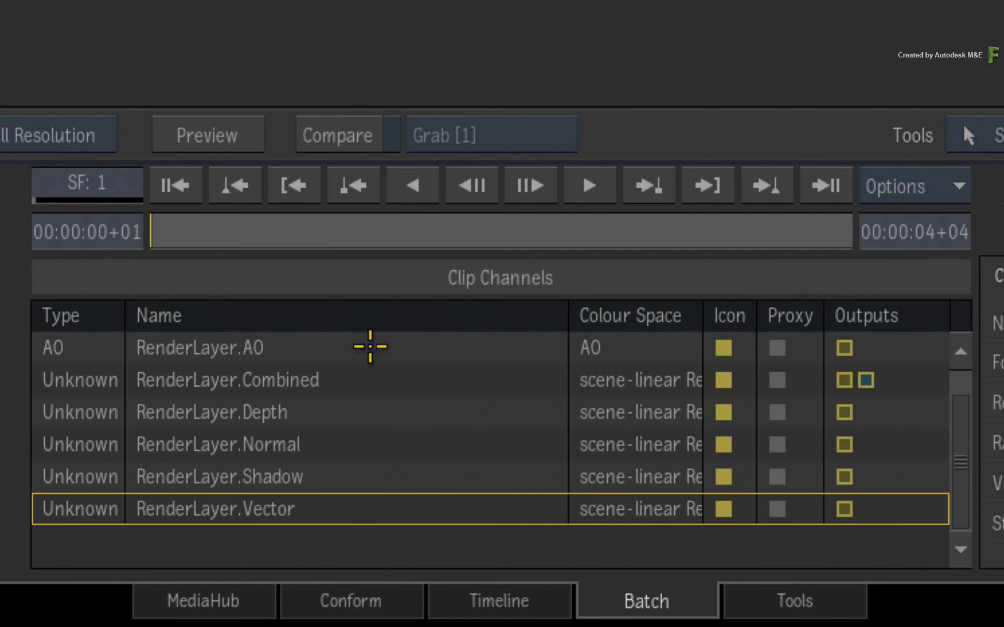
{"action": "left_click", "coordinate": [453, 518]}
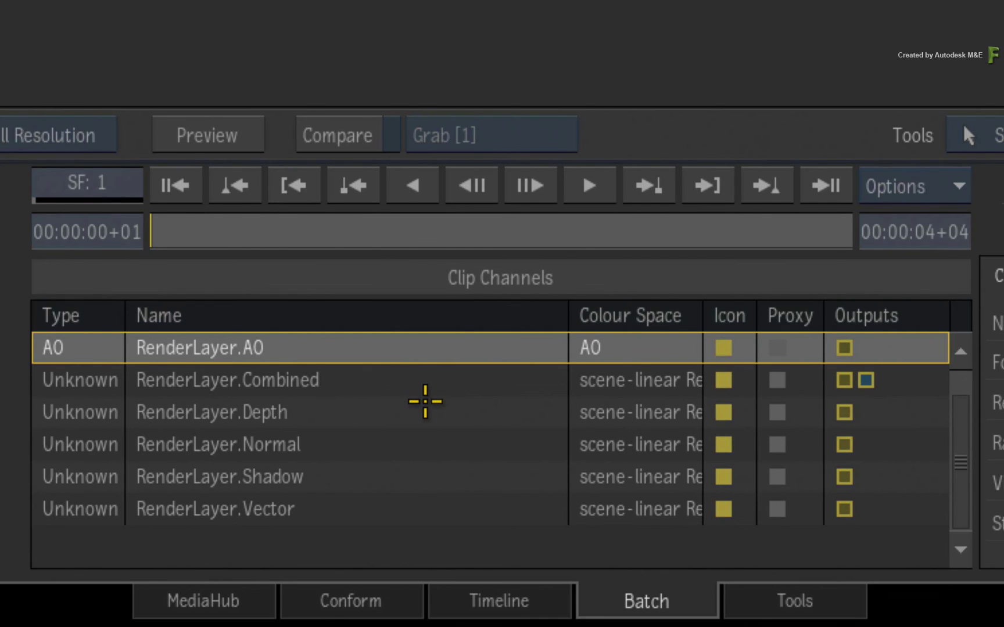